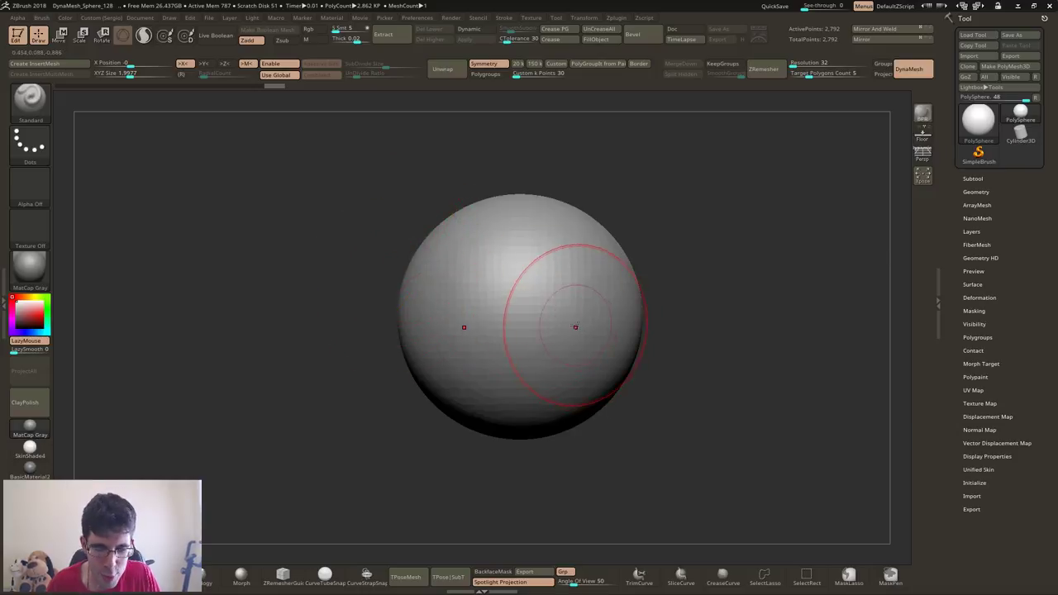
- Show the sphere's red Polyframe wireframe and frame it right of centre
{"action": "key", "text": "s"}
{"action": "right_click_drag", "start_coordinate": [559, 323], "coordinate": [557, 329]}
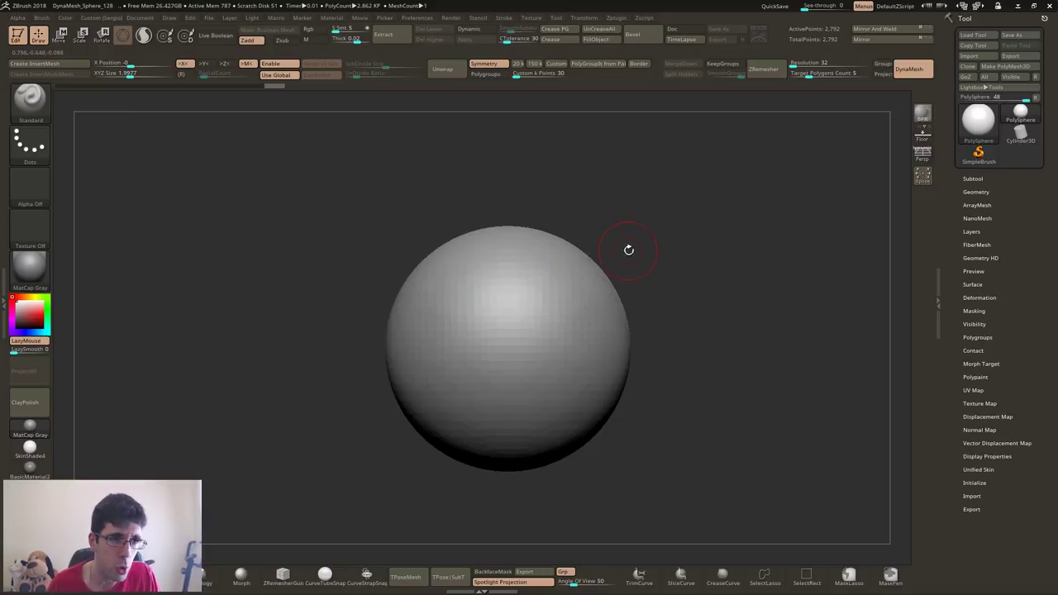
{"action": "left_click_drag", "start_coordinate": [629, 250], "coordinate": [638, 253], "text": "alt"}
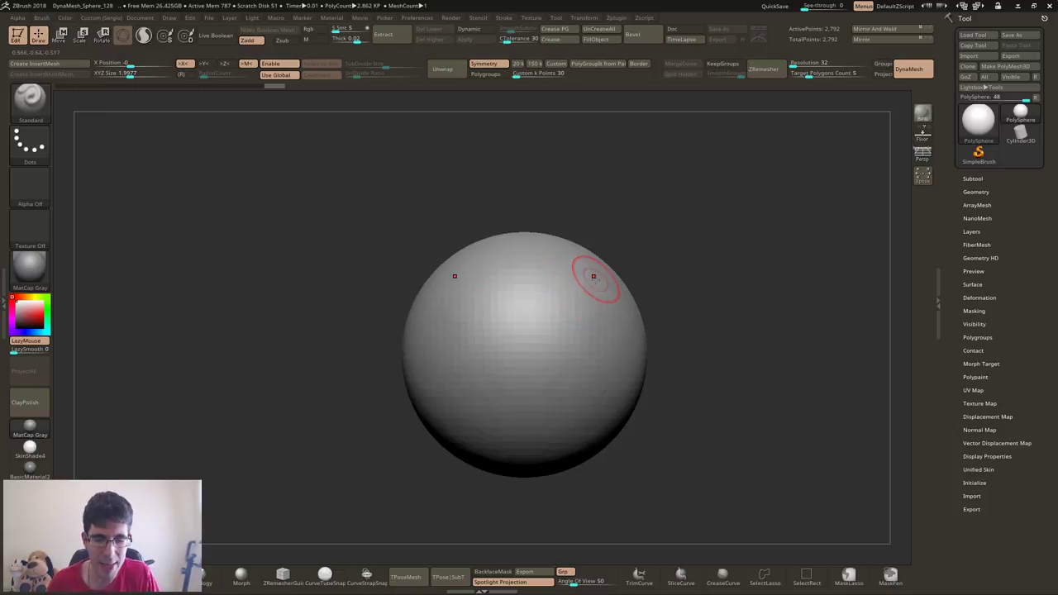
{"action": "key", "text": "shift+f"}
{"action": "left_click_drag", "start_coordinate": [618, 262], "coordinate": [663, 249]}
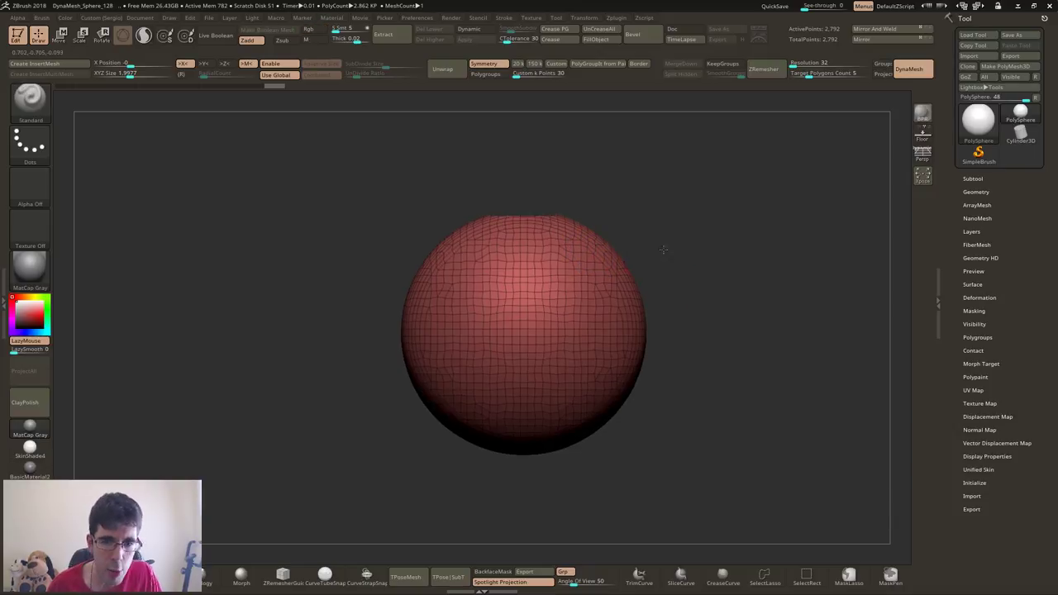
{"action": "key", "text": "f"}
{"action": "mouse_move", "coordinate": [408, 361]}
{"action": "left_mouse_down", "text": "alt"}
{"action": "mouse_move", "coordinate": [433, 373]}
{"action": "mouse_move", "coordinate": [587, 348]}
{"action": "mouse_move", "coordinate": [430, 352]}
{"action": "mouse_move", "coordinate": [603, 289]}
{"action": "left_mouse_up", "text": "alt"}
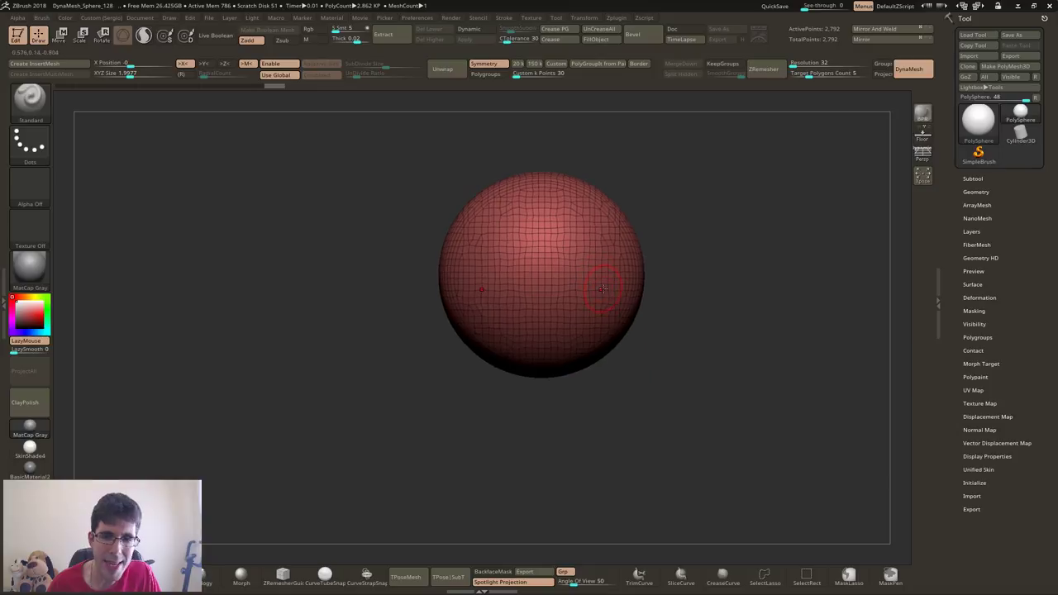
- With a large Move brush, stretch the sphere into a teardrop, DynaMesh it, then undo
{"action": "key", "text": "s"}
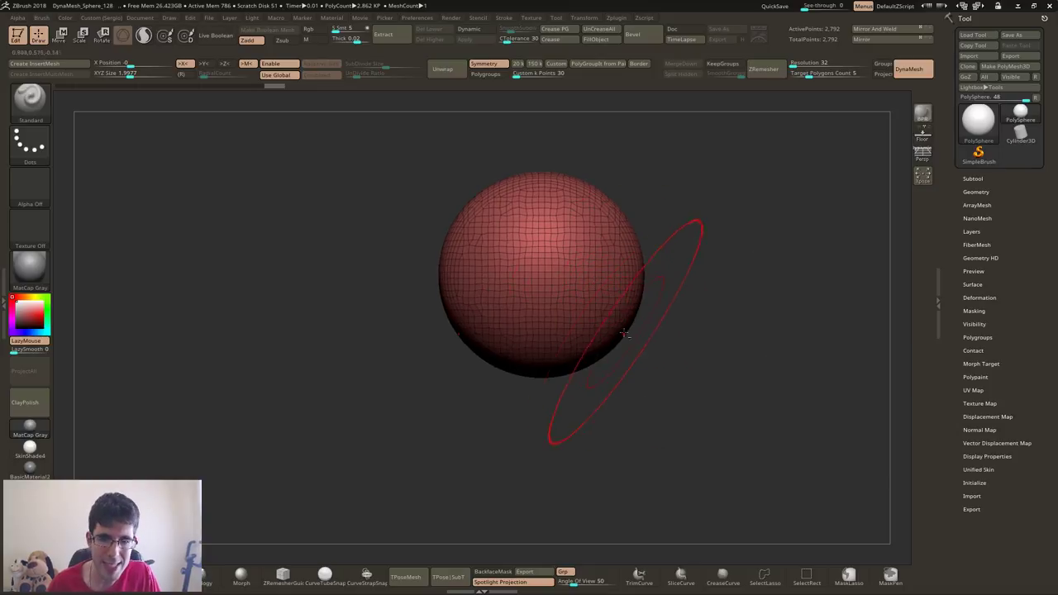
{"action": "mouse_move", "coordinate": [626, 330]}
{"action": "left_mouse_down", "text": "alt"}
{"action": "mouse_move", "coordinate": [585, 269]}
{"action": "mouse_move", "coordinate": [560, 442]}
{"action": "left_mouse_up", "text": "alt"}
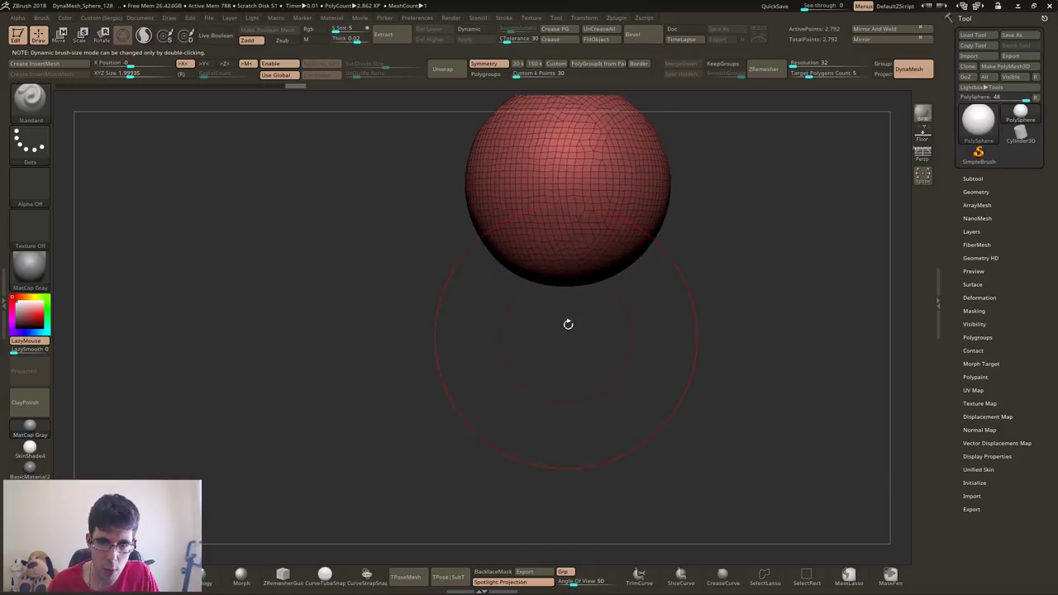
{"action": "key", "text": "b"}
{"action": "key", "text": "m"}
{"action": "key", "text": "v"}
{"action": "left_click_drag", "start_coordinate": [568, 324], "coordinate": [557, 449]}
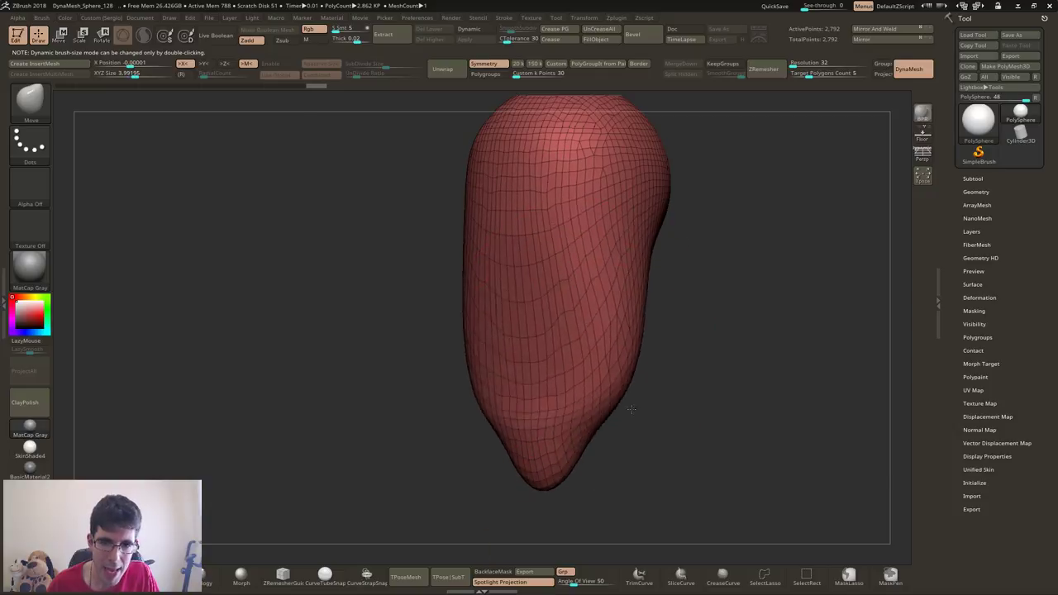
{"action": "left_click_drag", "start_coordinate": [631, 409], "coordinate": [668, 319]}
{"action": "mouse_move", "coordinate": [668, 319]}
{"action": "right_mouse_down", "text": "ctrl"}
{"action": "mouse_move", "coordinate": [527, 372]}
{"action": "mouse_move", "coordinate": [541, 376]}
{"action": "right_mouse_up", "text": "ctrl"}
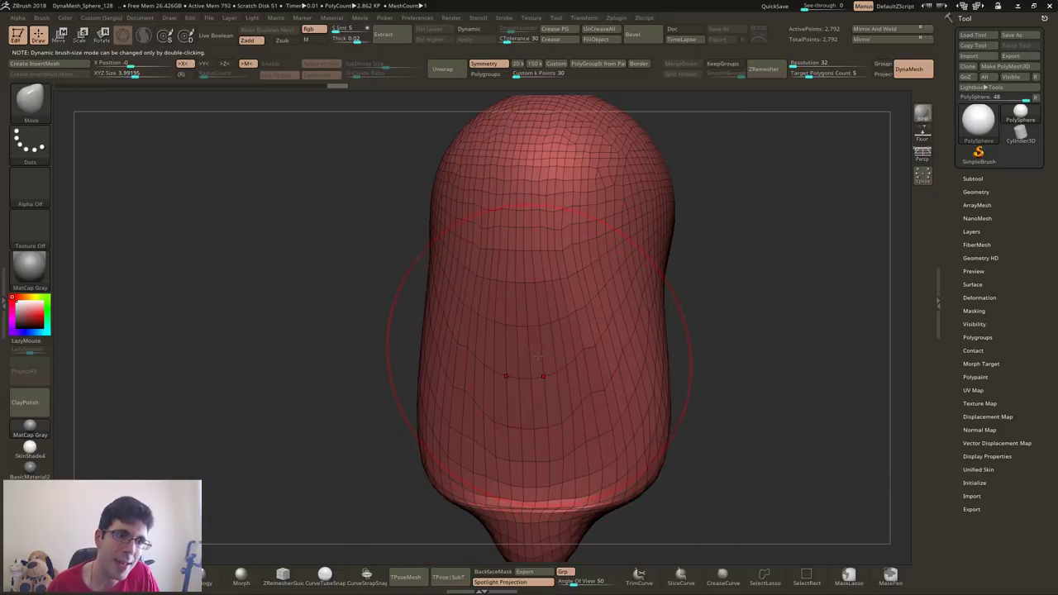
{"action": "left_click_drag", "start_coordinate": [728, 149], "coordinate": [854, 92]}
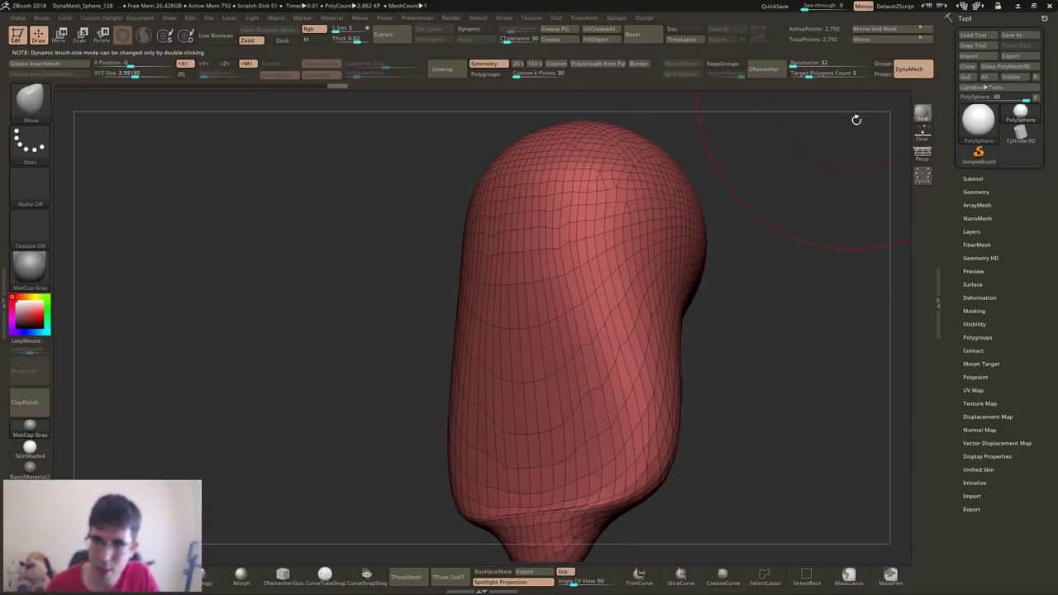
{"action": "left_click_drag", "start_coordinate": [790, 214], "coordinate": [791, 310], "text": "ctrl"}
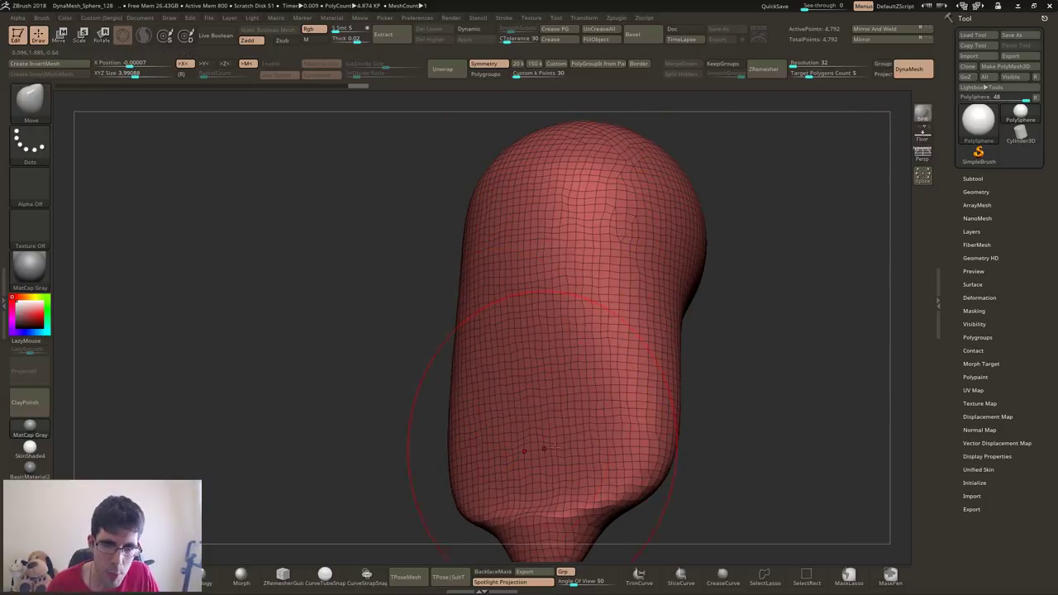
{"action": "left_click_drag", "start_coordinate": [461, 496], "coordinate": [638, 315], "text": "shift"}
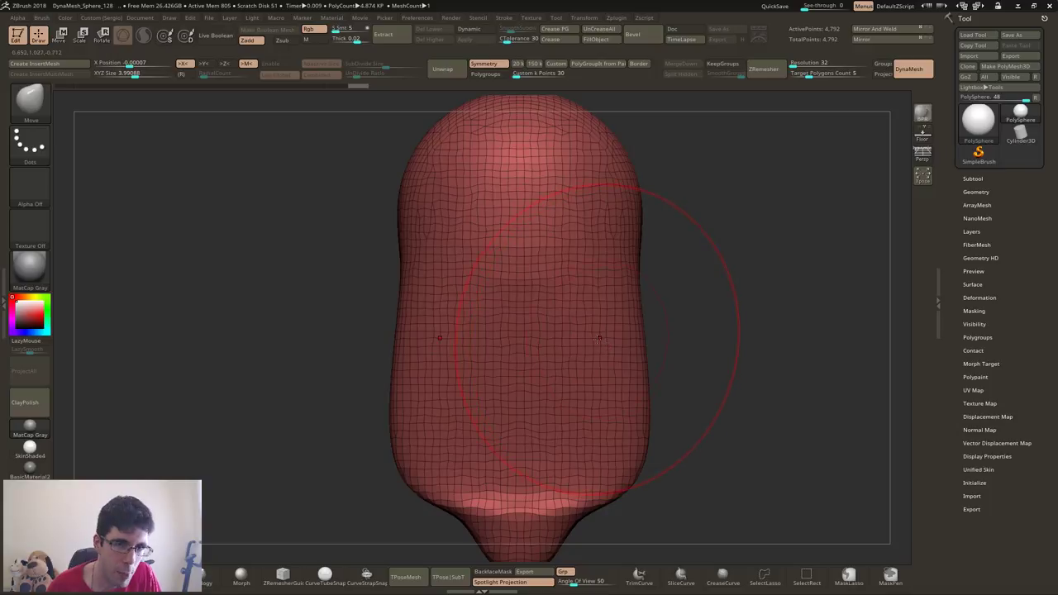
{"action": "key", "text": "ctrl+z"}
- Undo back to the plain sphere and shrink the Draw Size
{"action": "key", "text": "ctrl+z"}
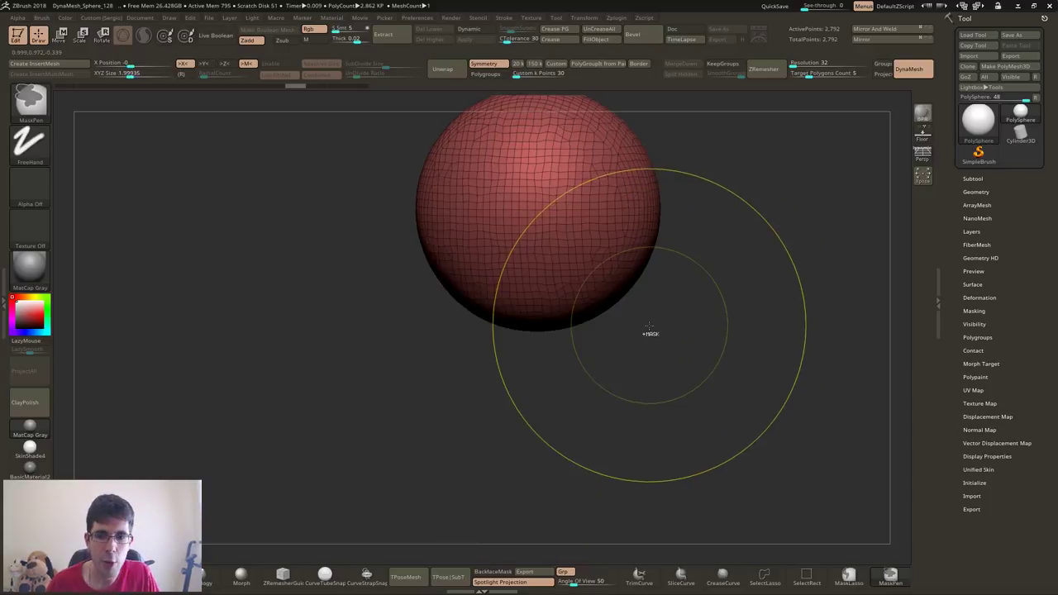
{"action": "key", "text": "ctrl+z"}
{"action": "key", "text": "s"}
{"action": "left_click_drag", "start_coordinate": [596, 337], "coordinate": [579, 338]}
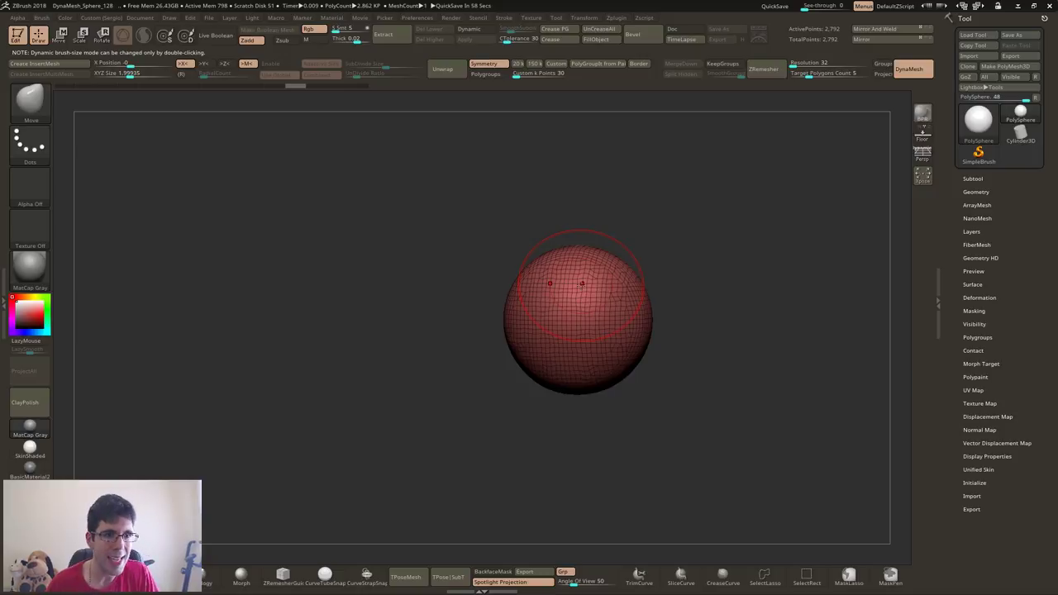
{"action": "key", "text": "s"}
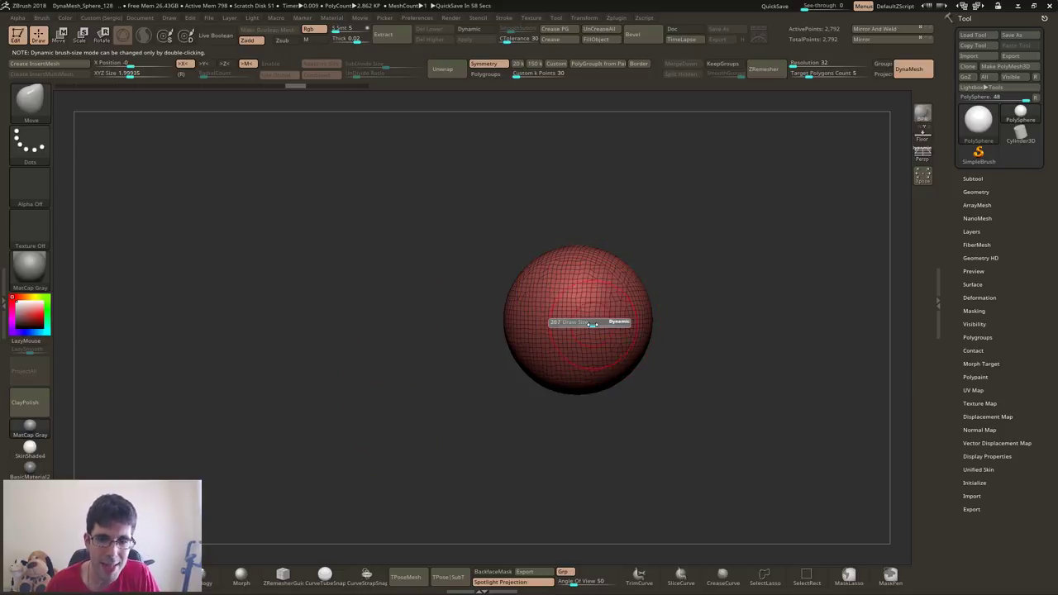
{"action": "left_click_drag", "start_coordinate": [599, 320], "coordinate": [589, 320]}
{"action": "right_click_drag", "start_coordinate": [598, 320], "coordinate": [587, 295], "text": "alt"}
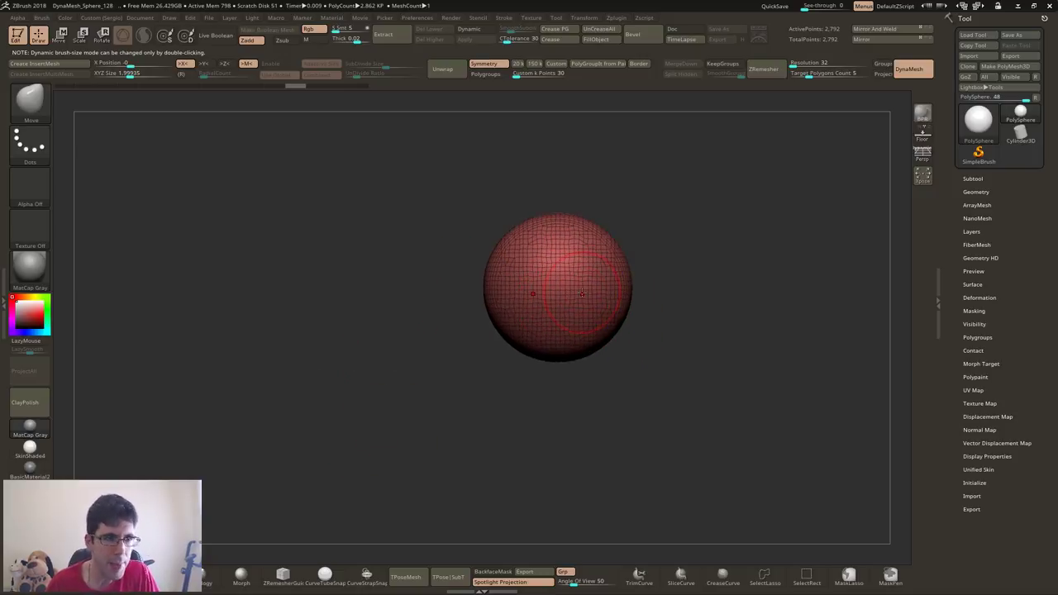
- Select the Standard brush and turn on LazyMouse
{"action": "key", "text": "b"}
{"action": "key", "text": "s"}
{"action": "key", "text": "t"}
{"action": "key", "text": "l"}
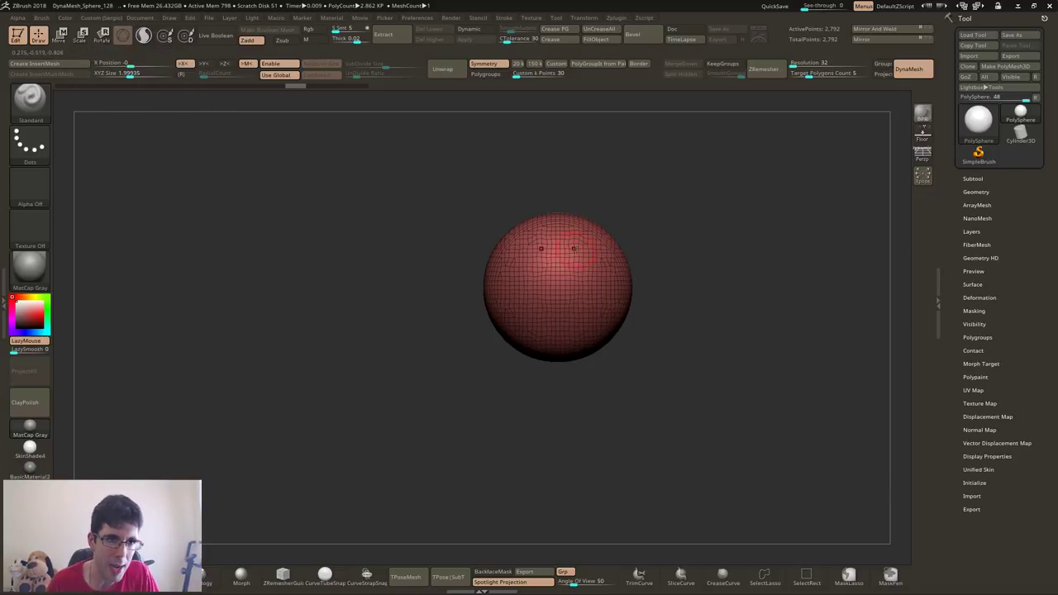
- Turn on Sculptris Pro dynamic detailing and zoom in on the sphere
{"action": "right_click_drag", "start_coordinate": [587, 239], "coordinate": [612, 242]}
{"action": "right_click_drag", "start_coordinate": [538, 254], "coordinate": [563, 266], "text": "ctrl"}
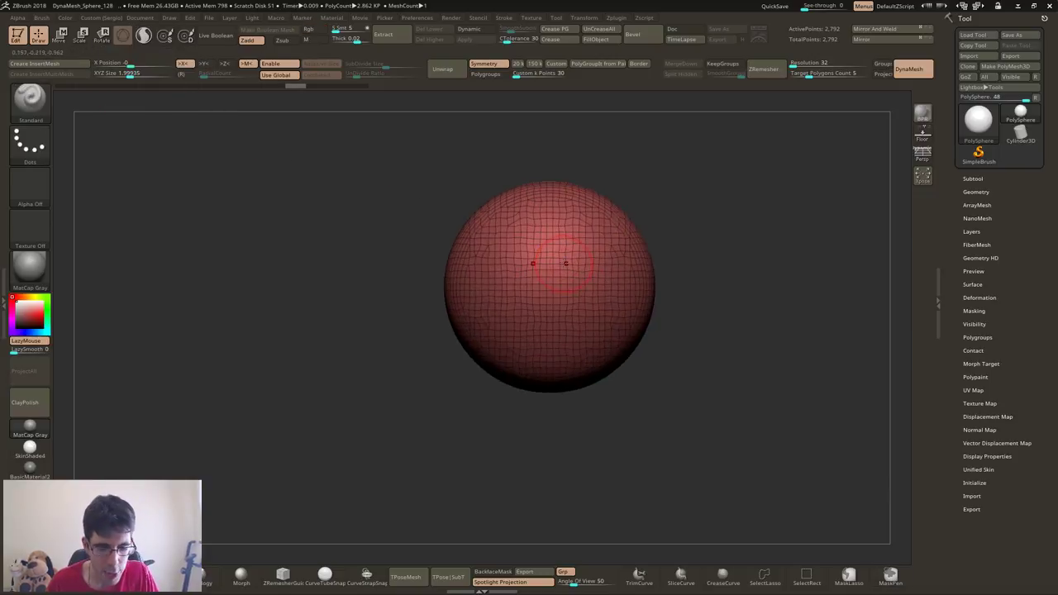
{"action": "left_click", "coordinate": [147, 37]}
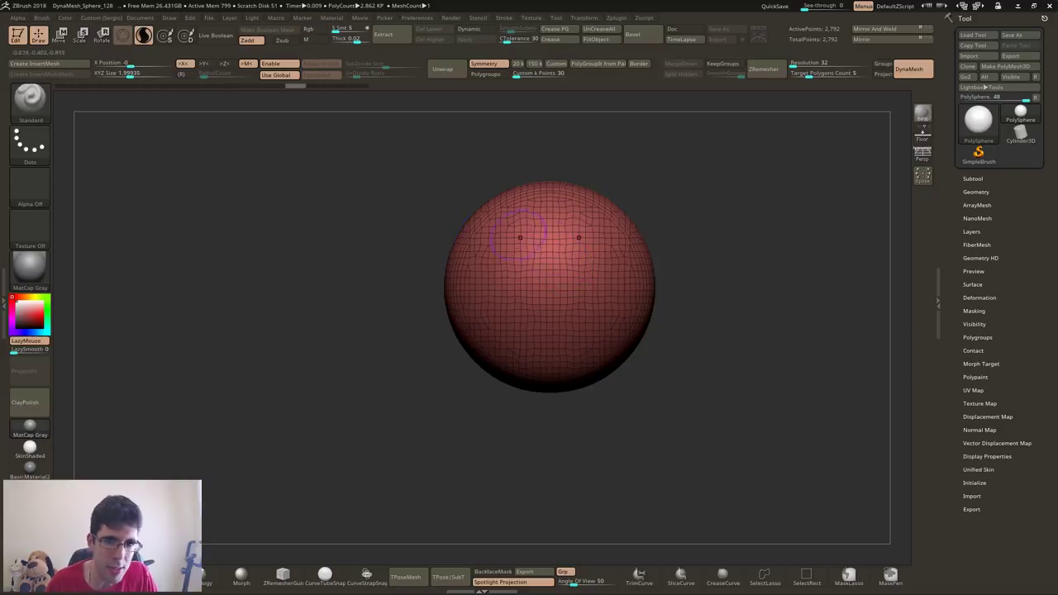
{"action": "right_click_drag", "start_coordinate": [545, 240], "coordinate": [556, 273], "text": "ctrl"}
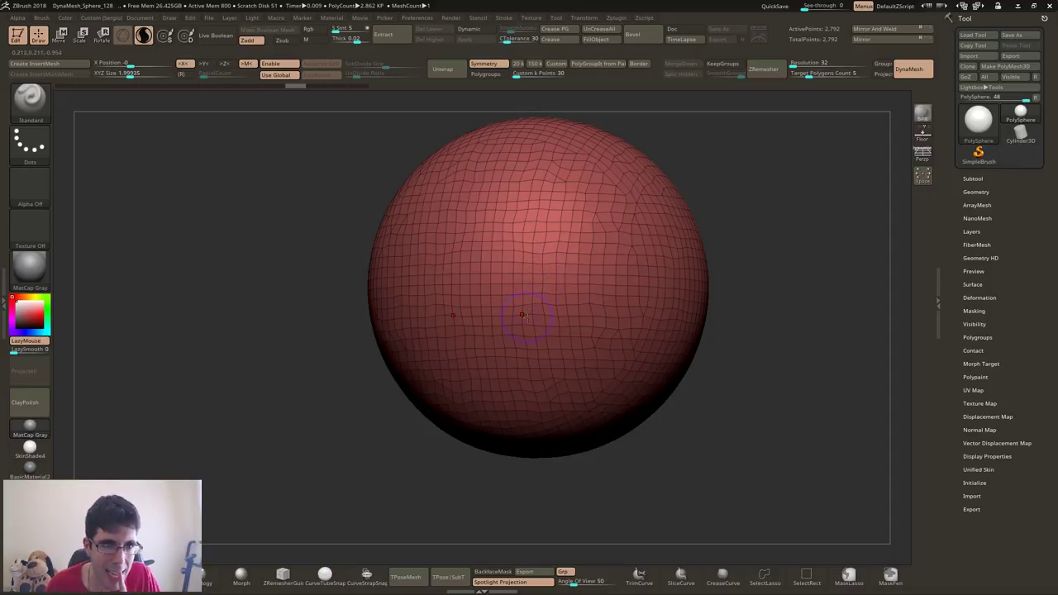
- Smooth the sphere and switch off the Polyframe overlay for plain grey shading
{"action": "key", "text": "s"}
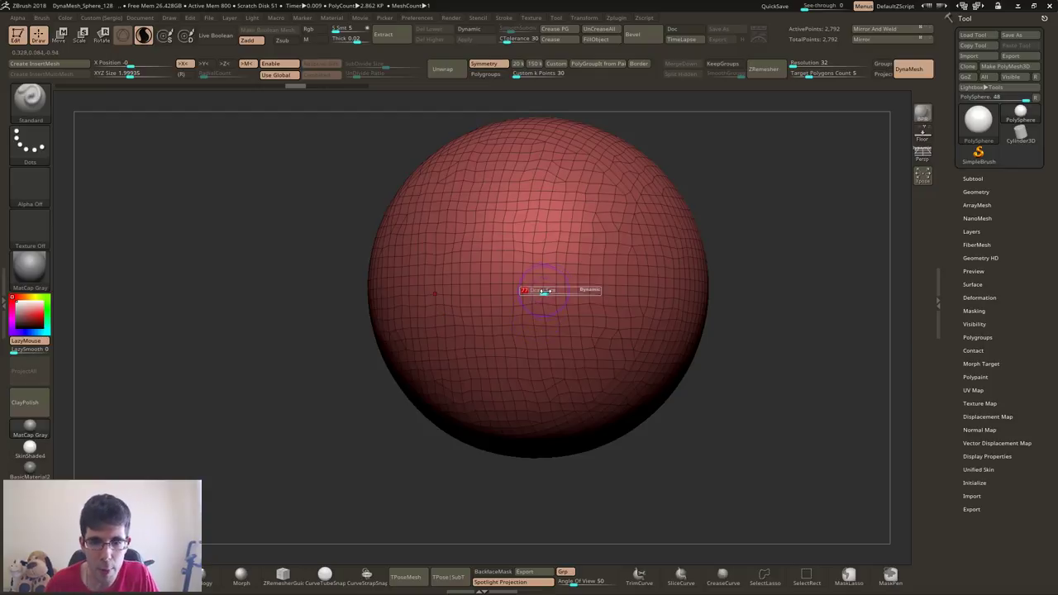
{"action": "key", "text": "shift+f"}
{"action": "scroll", "coordinate": [567, 291], "scroll_direction": "up", "scroll_amount": 3}
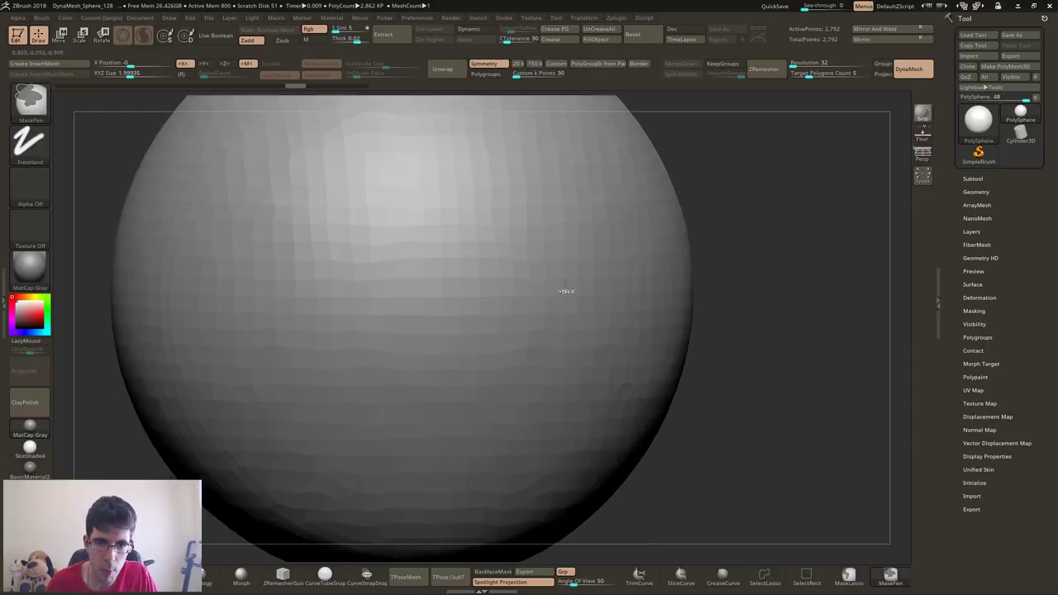
{"action": "scroll", "coordinate": [553, 290], "scroll_direction": "down", "scroll_amount": 3}
{"action": "right_click_drag", "start_coordinate": [543, 279], "coordinate": [549, 290]}
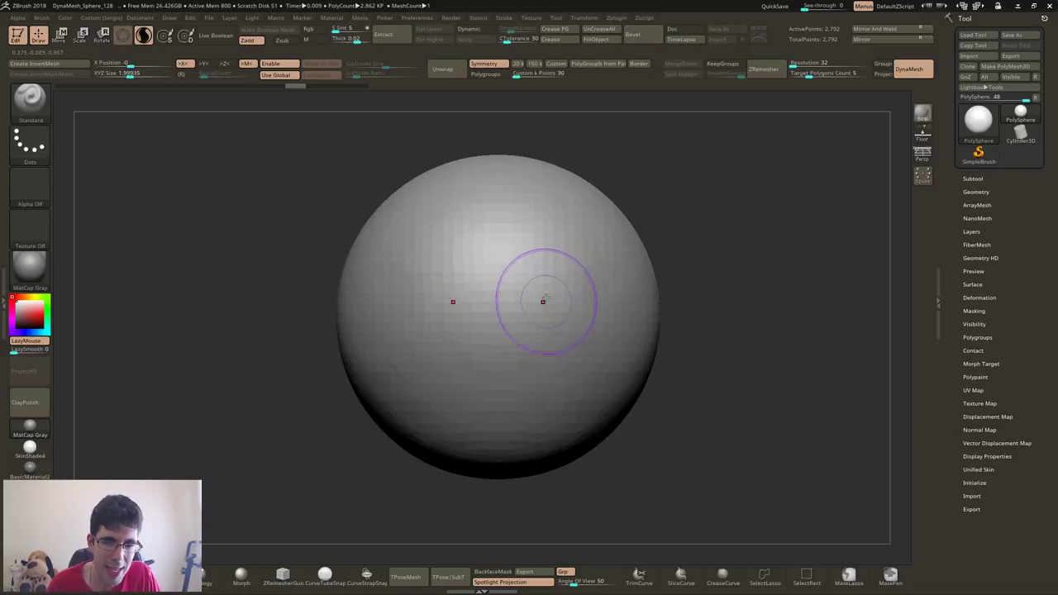
{"action": "right_click_drag", "start_coordinate": [568, 309], "coordinate": [581, 265], "text": "alt"}
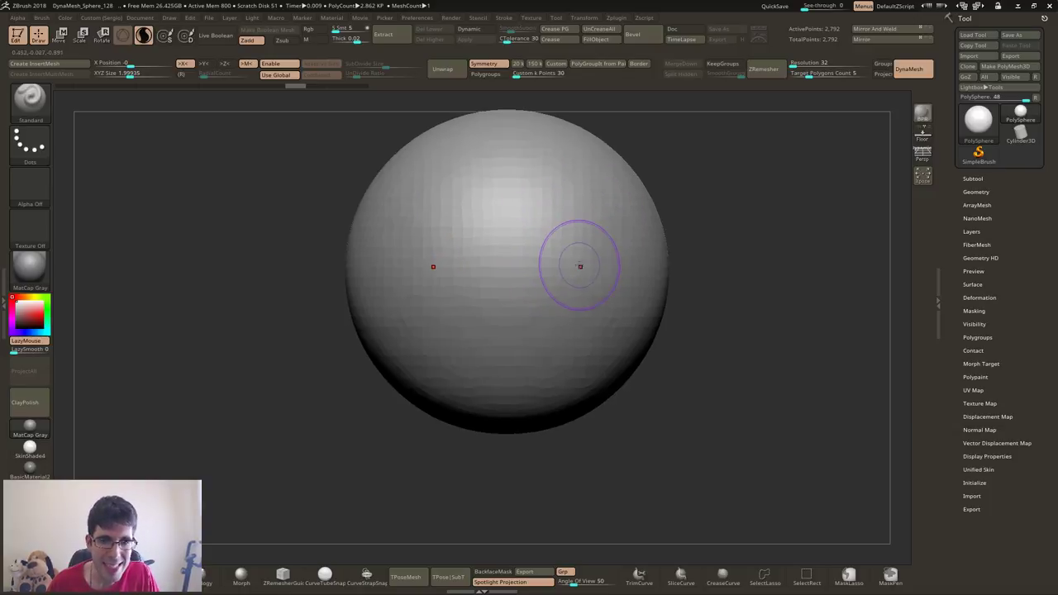
{"action": "key", "text": "shift+f"}
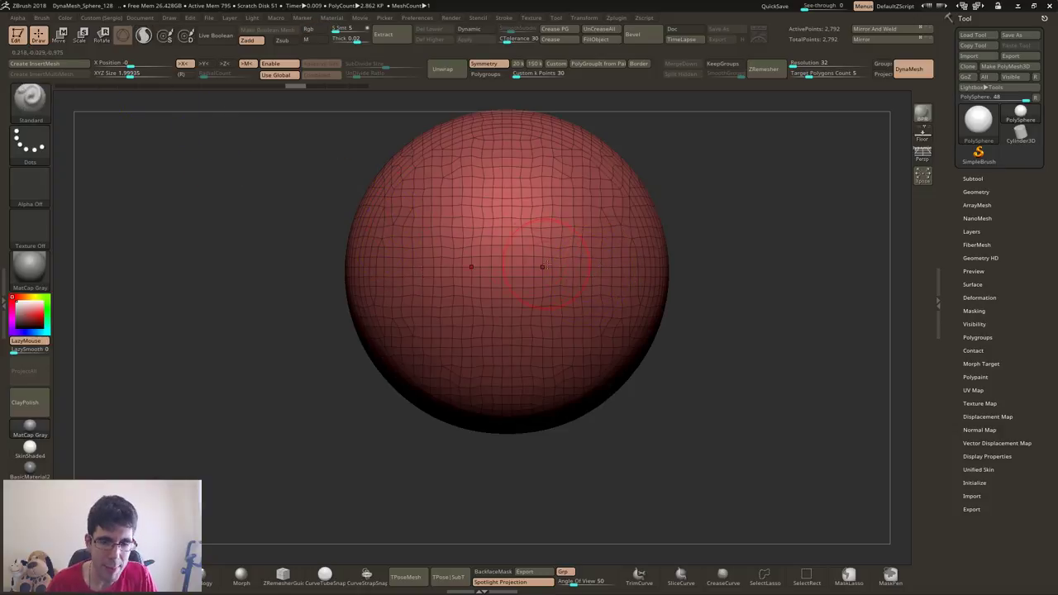
{"action": "key", "text": "shift"}
{"action": "key", "text": "shift+f"}
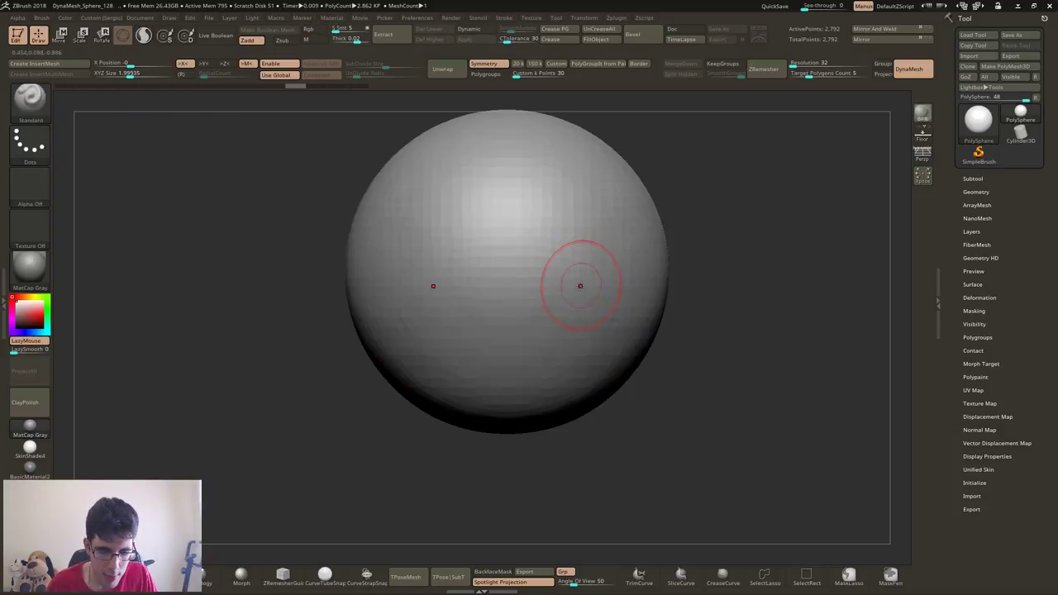
- Carve mirrored eye creases slanting toward the centre of the sphere
{"action": "mouse_move", "coordinate": [550, 289]}
{"action": "left_mouse_down"}
{"action": "mouse_move", "coordinate": [616, 306]}
{"action": "mouse_move", "coordinate": [546, 285]}
{"action": "mouse_move", "coordinate": [628, 269]}
{"action": "mouse_move", "coordinate": [633, 285]}
{"action": "mouse_move", "coordinate": [579, 304]}
{"action": "left_mouse_up"}
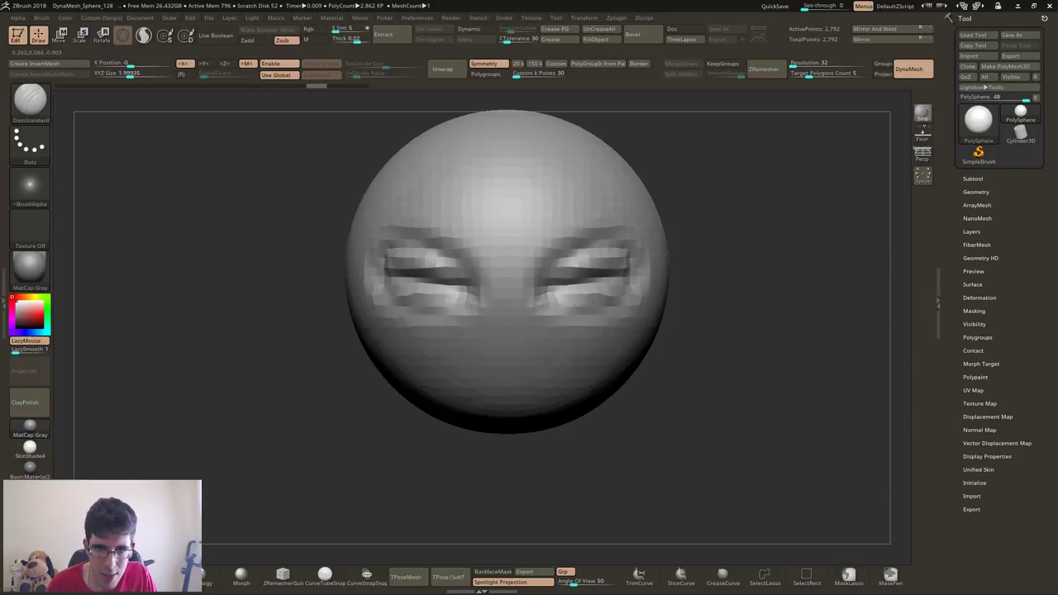
{"action": "scroll", "coordinate": [574, 273], "scroll_direction": "up", "scroll_amount": 3}
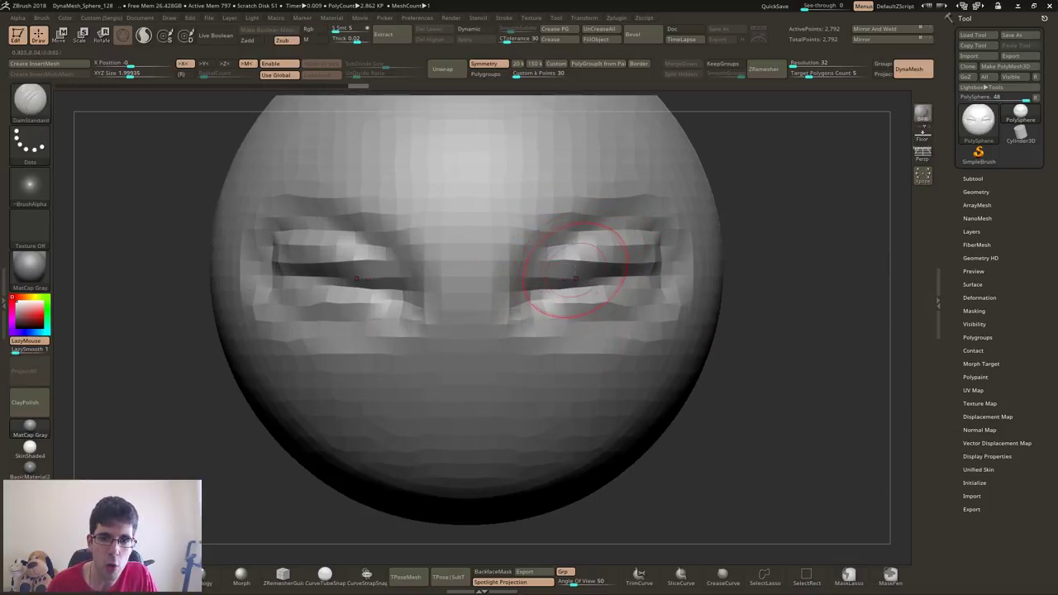
{"action": "scroll", "coordinate": [568, 254], "scroll_direction": "down", "scroll_amount": 5}
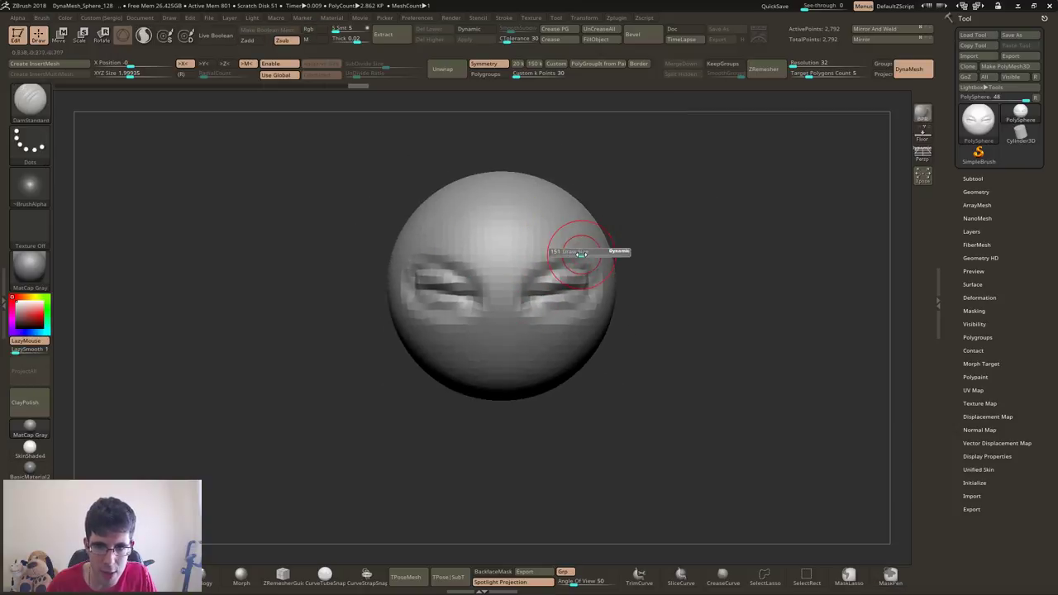
{"action": "mouse_move", "coordinate": [592, 257]}
{"action": "left_mouse_down"}
{"action": "mouse_move", "coordinate": [539, 268]}
{"action": "mouse_move", "coordinate": [521, 289]}
{"action": "left_mouse_up"}
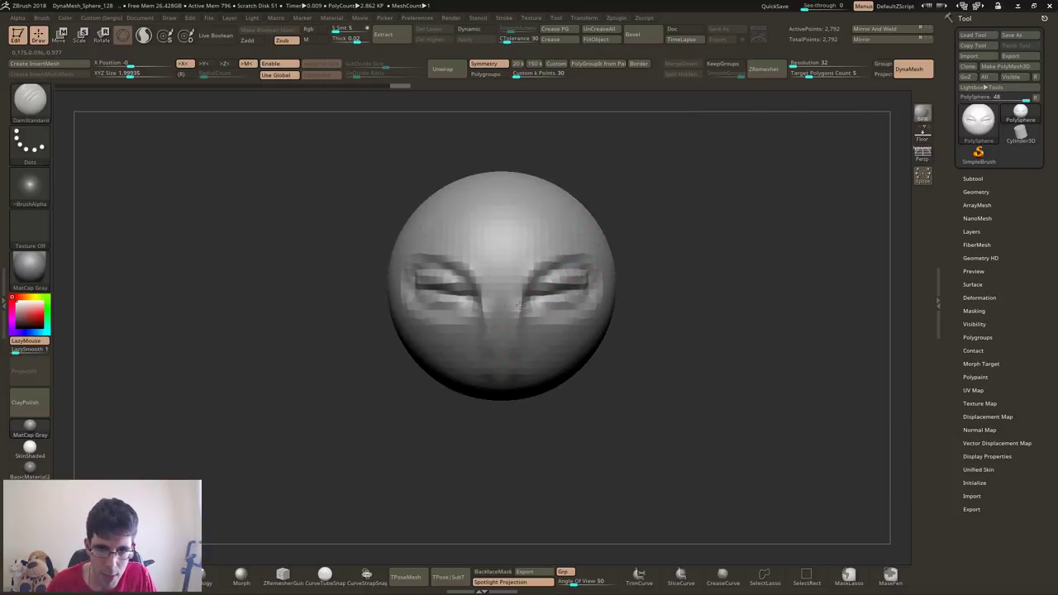
- Build up a nose ridge between the eyes with ClayTubes, then lower the Draw Size
{"action": "key", "text": "b"}
{"action": "key", "text": "c"}
{"action": "key", "text": "t"}
{"action": "mouse_move", "coordinate": [502, 326]}
{"action": "left_mouse_down"}
{"action": "mouse_move", "coordinate": [502, 269]}
{"action": "mouse_move", "coordinate": [581, 217]}
{"action": "left_mouse_up"}
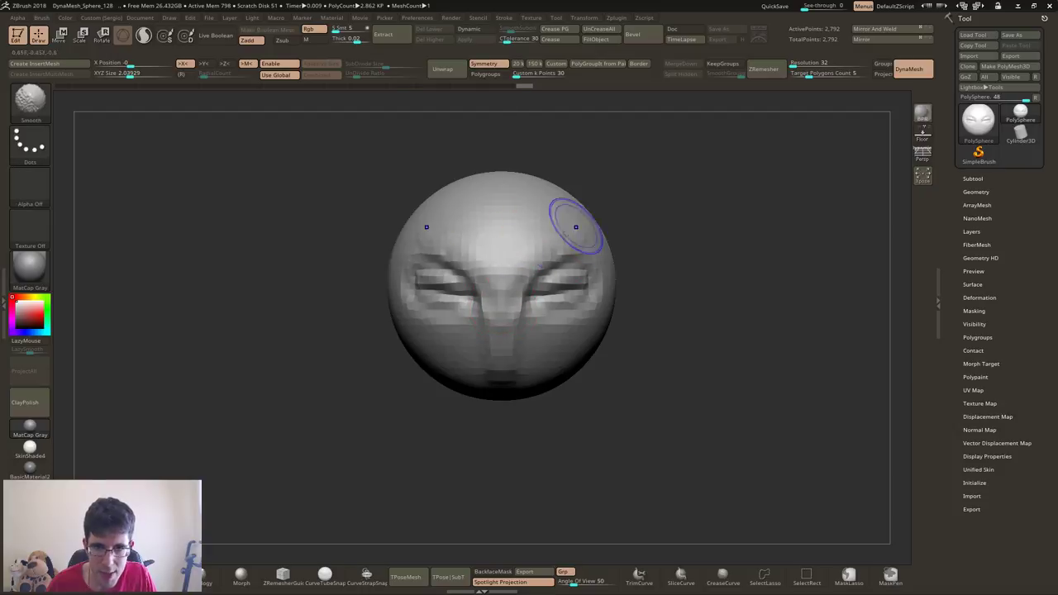
{"action": "mouse_move", "coordinate": [536, 367]}
{"action": "right_mouse_down"}
{"action": "mouse_move", "coordinate": [497, 283]}
{"action": "mouse_move", "coordinate": [562, 265]}
{"action": "mouse_move", "coordinate": [606, 270]}
{"action": "right_mouse_up"}
{"action": "left_click_drag", "start_coordinate": [605, 271], "coordinate": [596, 265]}
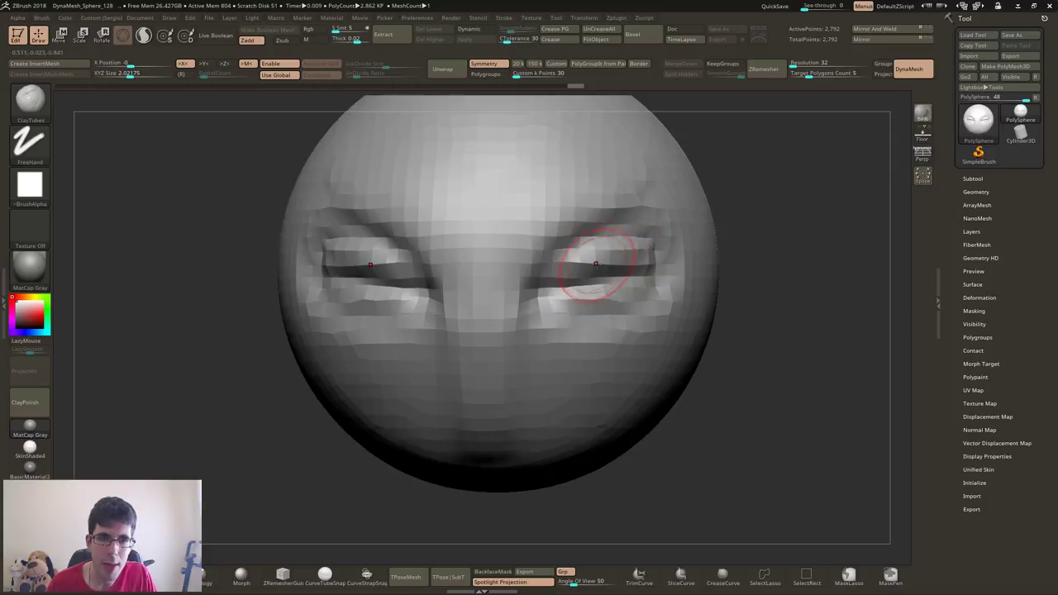
{"action": "right_click_drag", "start_coordinate": [460, 193], "coordinate": [438, 207], "text": "ctrl"}
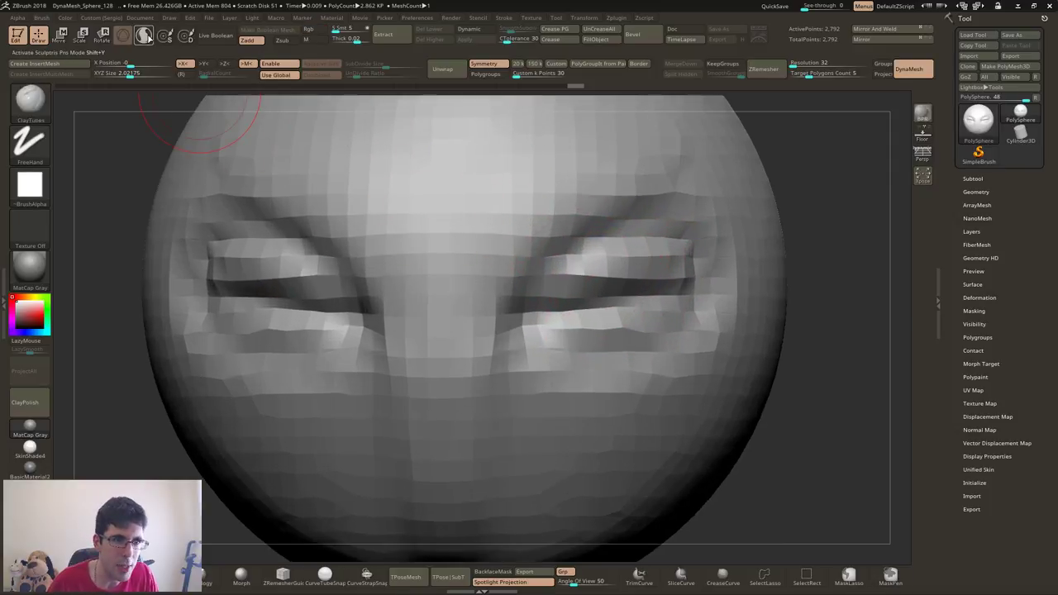
- With the Standard brush at Draw Size 77 and Polyframe on, deepen both eye slits
{"action": "key", "text": "b"}
{"action": "key", "text": "s"}
{"action": "key", "text": "t"}
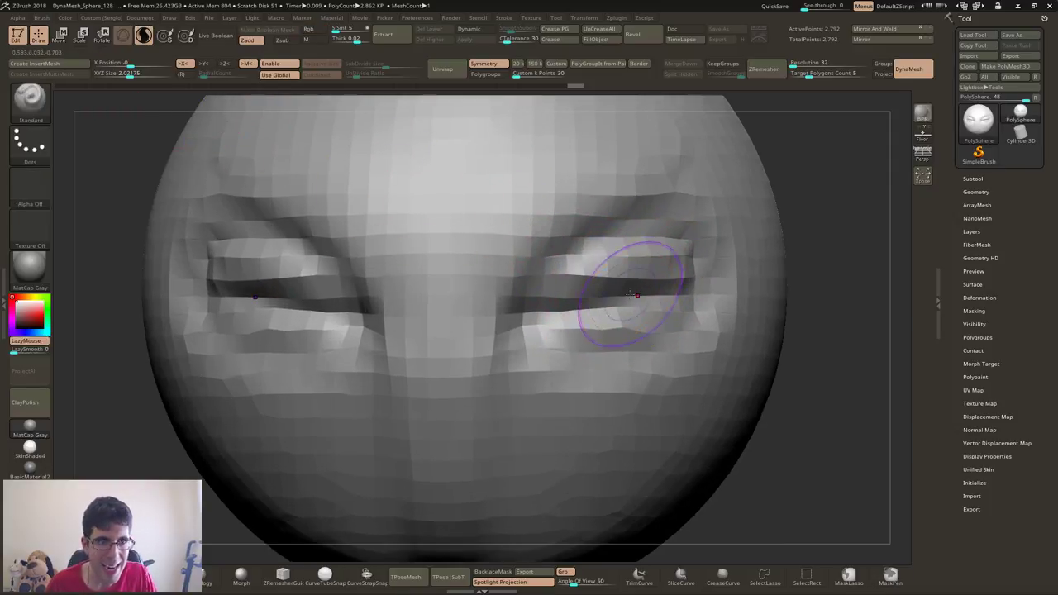
{"action": "right_click", "coordinate": [628, 294]}
{"action": "key", "text": "shift+f"}
{"action": "right_click", "coordinate": [616, 295]}
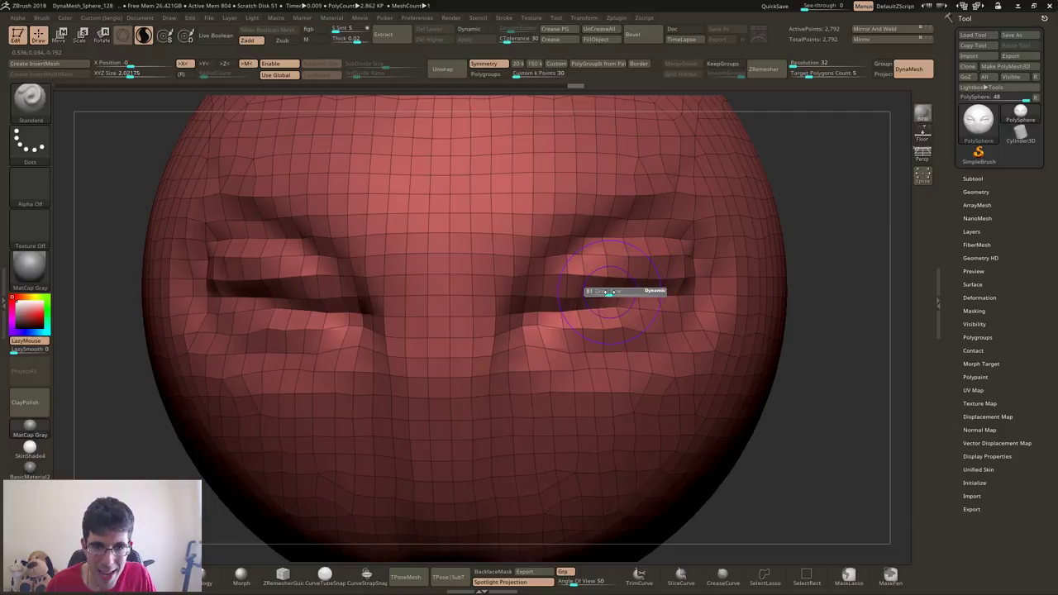
{"action": "left_click_drag", "start_coordinate": [612, 295], "coordinate": [589, 294]}
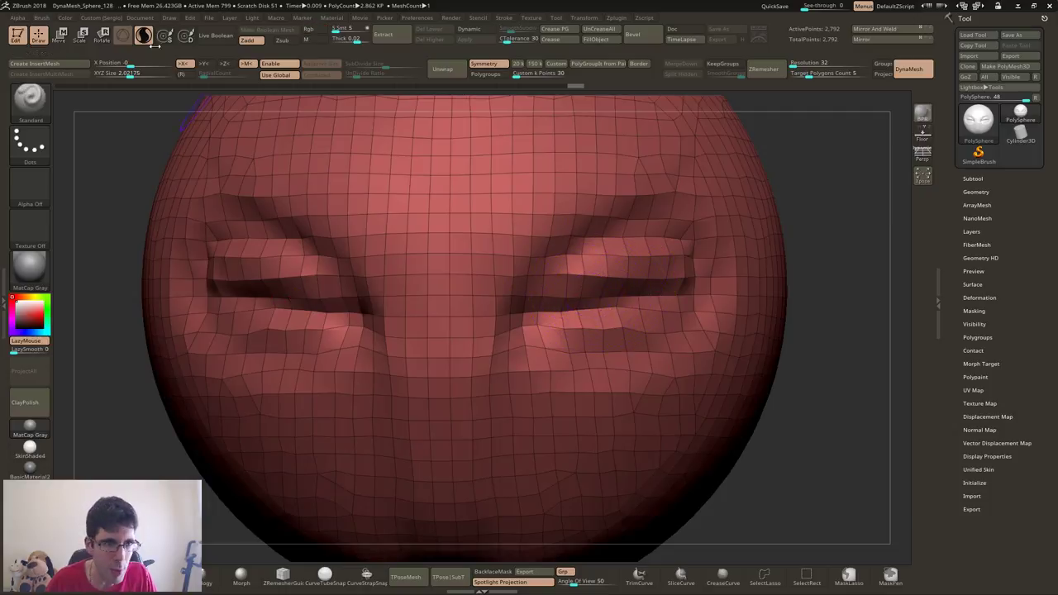
{"action": "left_click_drag", "start_coordinate": [682, 271], "coordinate": [570, 270]}
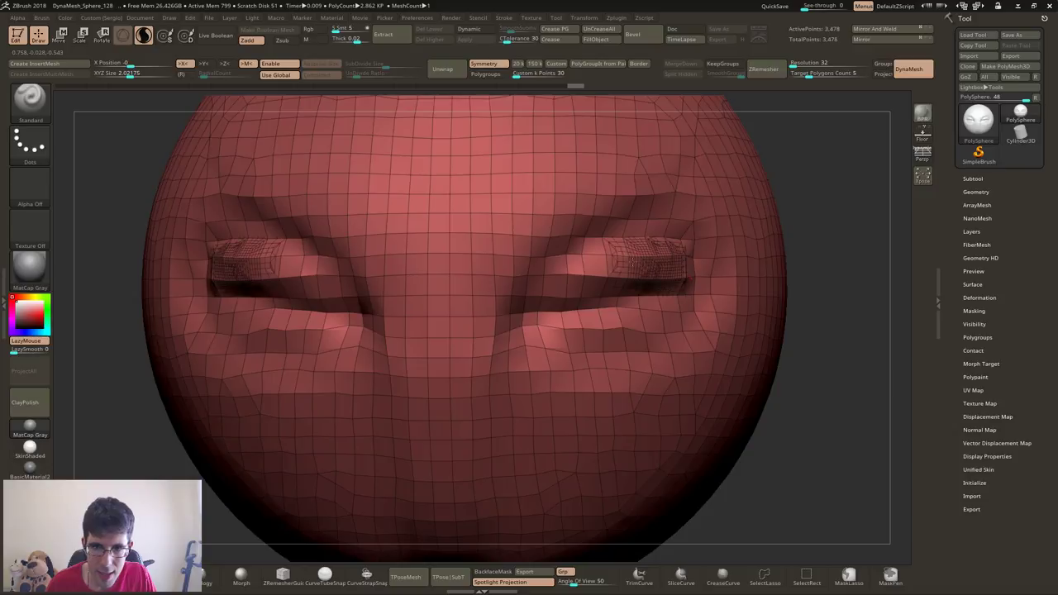
{"action": "mouse_move", "coordinate": [579, 273]}
{"action": "right_mouse_down", "text": "ctrl"}
{"action": "mouse_move", "coordinate": [604, 294]}
{"action": "mouse_move", "coordinate": [704, 299]}
{"action": "right_mouse_up", "text": "ctrl"}
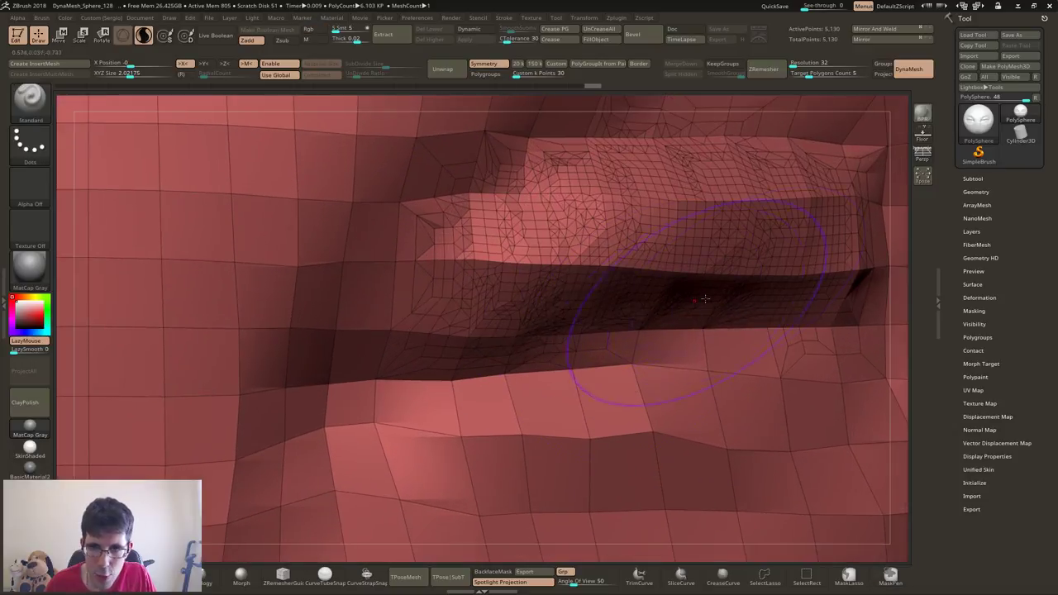
{"action": "right_click_drag", "start_coordinate": [813, 273], "coordinate": [674, 307], "text": "ctrl"}
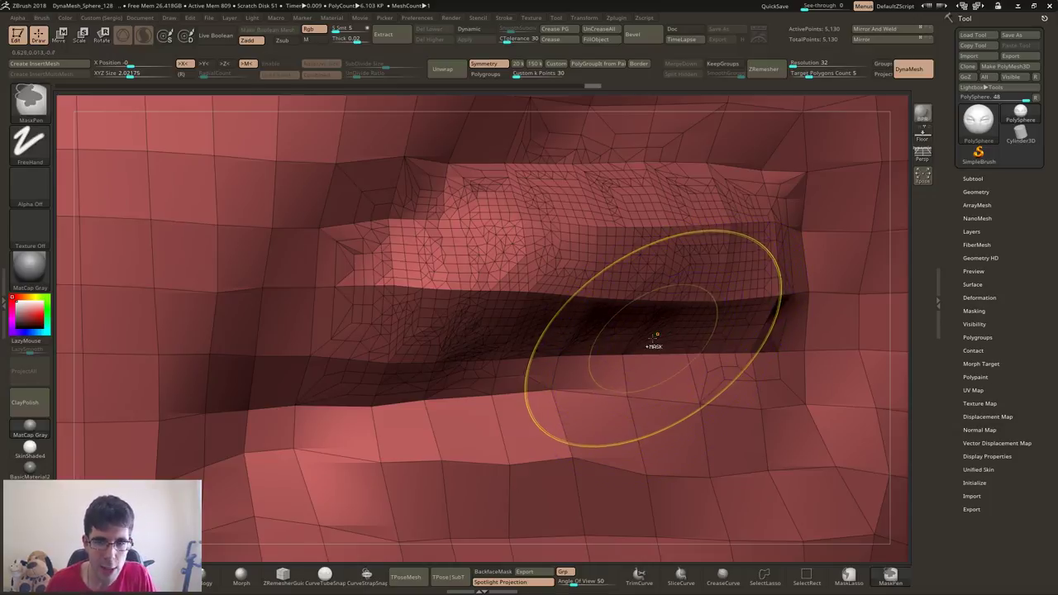
- Smooth the right eye slit, carve both lower lids and reshape the inner eye corners
{"action": "key", "text": "f"}
{"action": "key", "text": "shift+f"}
{"action": "key", "text": "f"}
{"action": "right_click_drag", "start_coordinate": [669, 295], "coordinate": [695, 248], "text": "ctrl"}
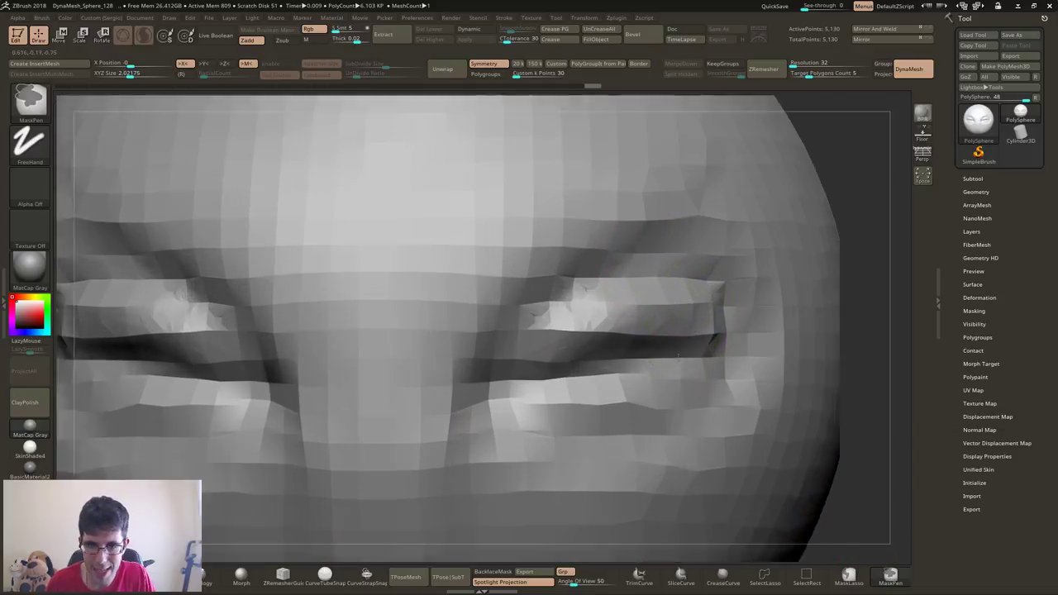
{"action": "left_click_drag", "start_coordinate": [709, 306], "coordinate": [618, 326], "text": "shift"}
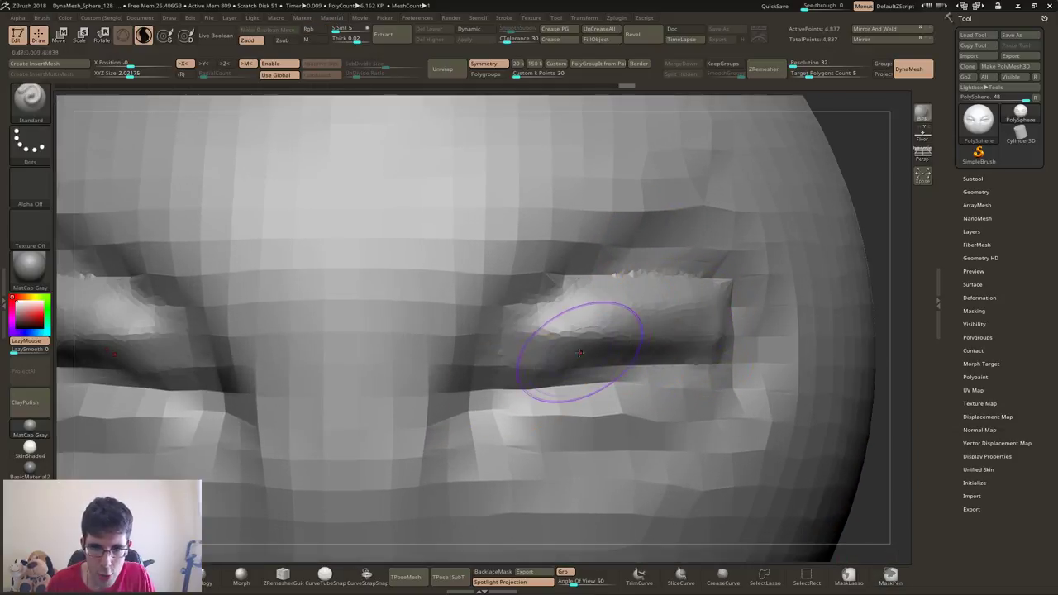
{"action": "mouse_move", "coordinate": [531, 383]}
{"action": "left_mouse_down", "text": "alt"}
{"action": "mouse_move", "coordinate": [581, 346]}
{"action": "mouse_move", "coordinate": [694, 347]}
{"action": "left_mouse_up", "text": "alt"}
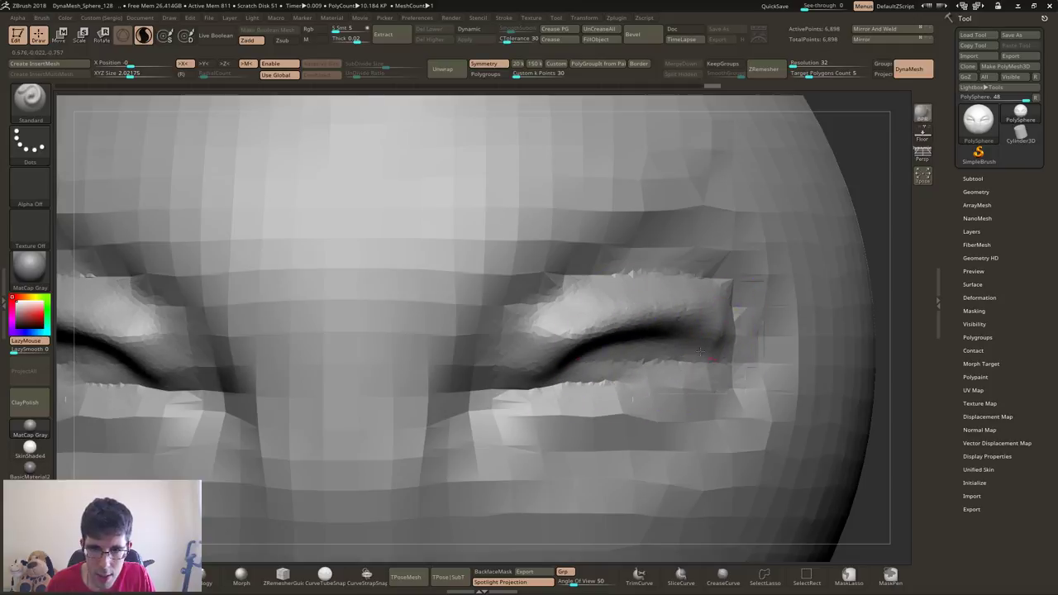
{"action": "left_click_drag", "start_coordinate": [719, 290], "coordinate": [616, 310], "text": "alt"}
{"action": "mouse_move", "coordinate": [538, 327]}
{"action": "left_mouse_down"}
{"action": "mouse_move", "coordinate": [496, 372]}
{"action": "mouse_move", "coordinate": [571, 397]}
{"action": "left_mouse_up"}
- Deepen the eye crease with another stroke and check its topology in Polyframe
{"action": "mouse_move", "coordinate": [607, 320]}
{"action": "right_mouse_down", "text": "ctrl"}
{"action": "mouse_move", "coordinate": [629, 281]}
{"action": "mouse_move", "coordinate": [579, 327]}
{"action": "mouse_move", "coordinate": [602, 307]}
{"action": "right_mouse_up", "text": "ctrl"}
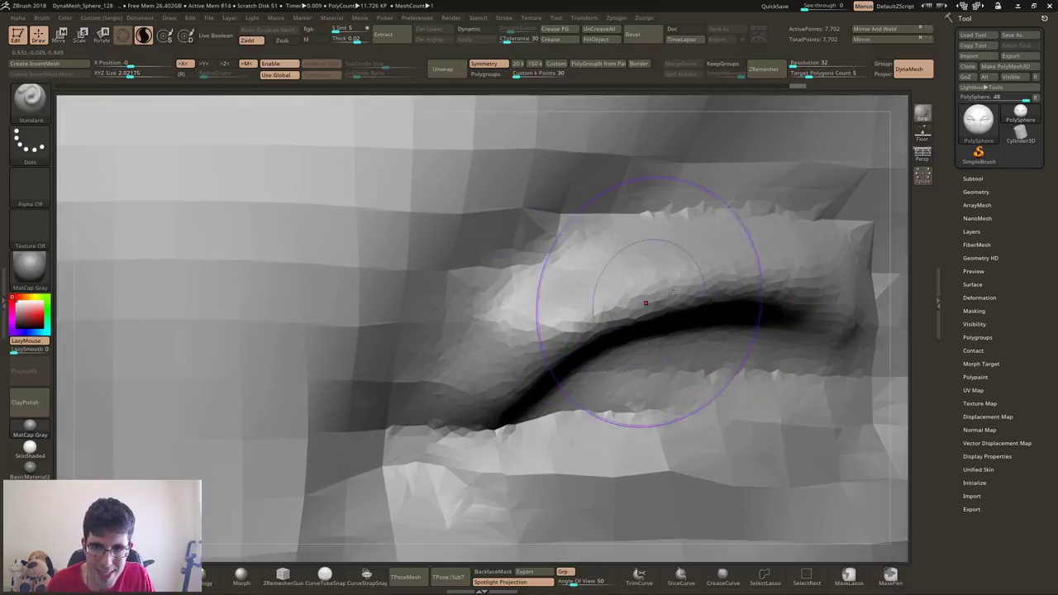
{"action": "key", "text": "s"}
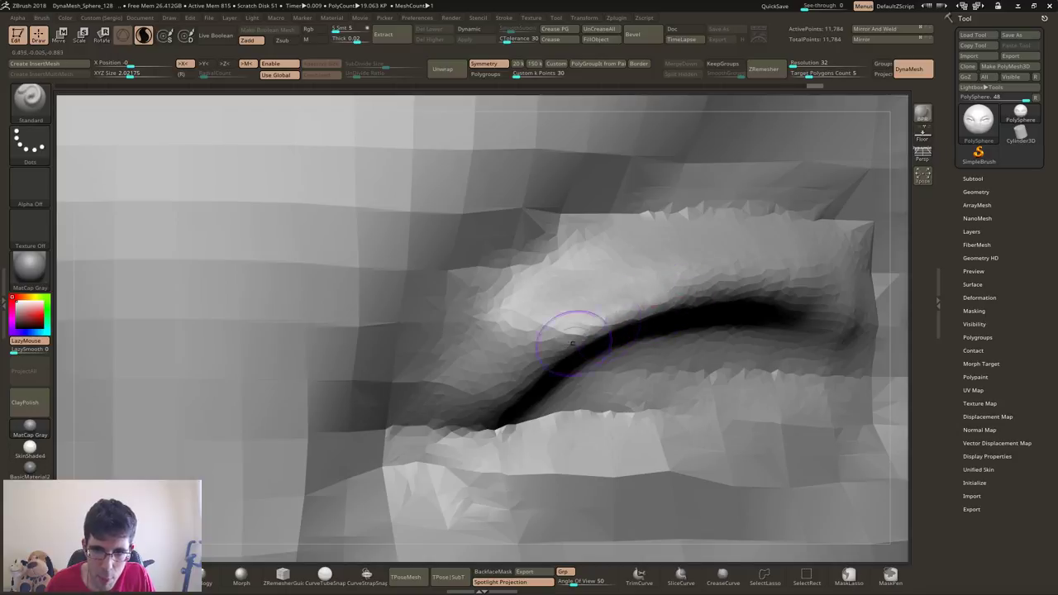
{"action": "left_click_drag", "start_coordinate": [573, 343], "coordinate": [496, 389]}
{"action": "key", "text": "shift+f"}
{"action": "right_click_drag", "start_coordinate": [496, 389], "coordinate": [511, 282], "text": "ctrl"}
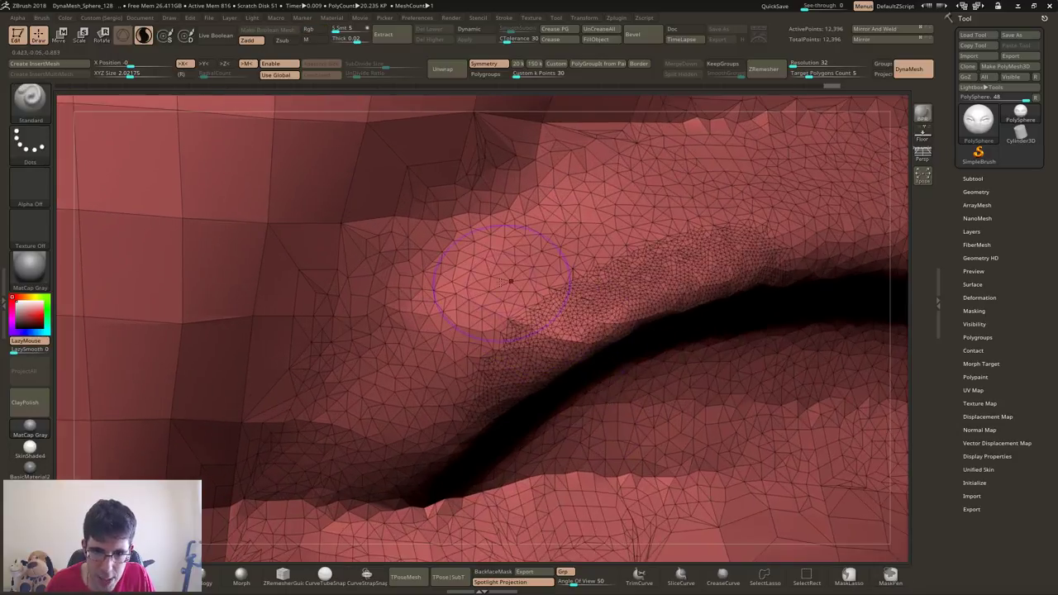
{"action": "mouse_move", "coordinate": [577, 331]}
{"action": "right_mouse_down"}
{"action": "mouse_move", "coordinate": [578, 307]}
{"action": "mouse_move", "coordinate": [579, 330]}
{"action": "mouse_move", "coordinate": [612, 314]}
{"action": "mouse_move", "coordinate": [624, 322]}
{"action": "right_mouse_up"}
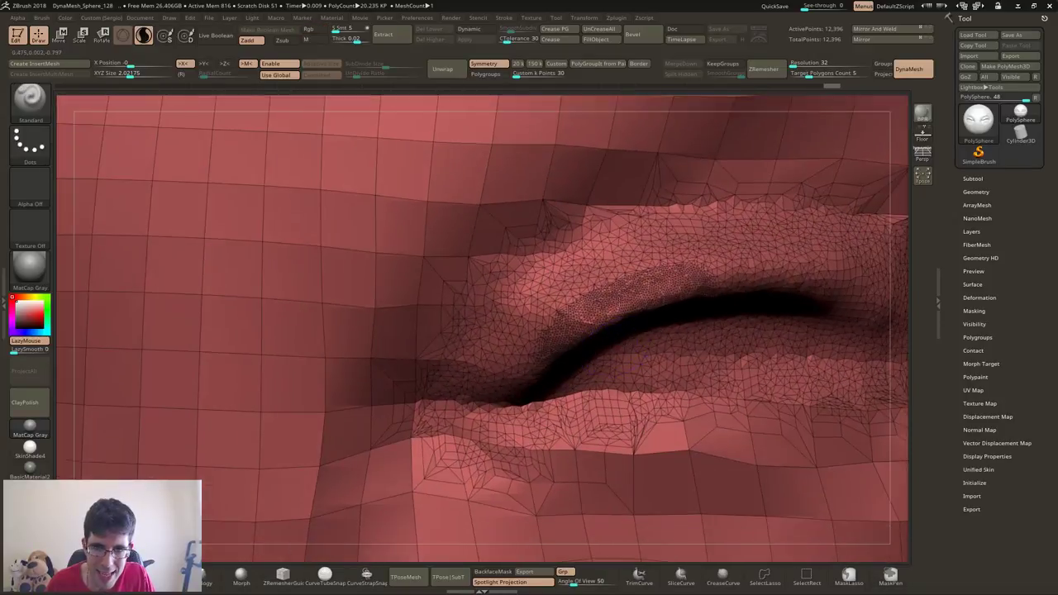
{"action": "key", "text": "shift+f"}
- Sculpt a small diagonal fold above each eye crease and review both eyes front-on
{"action": "right_click_drag", "start_coordinate": [574, 248], "coordinate": [588, 295], "text": "ctrl"}
{"action": "key", "text": "s"}
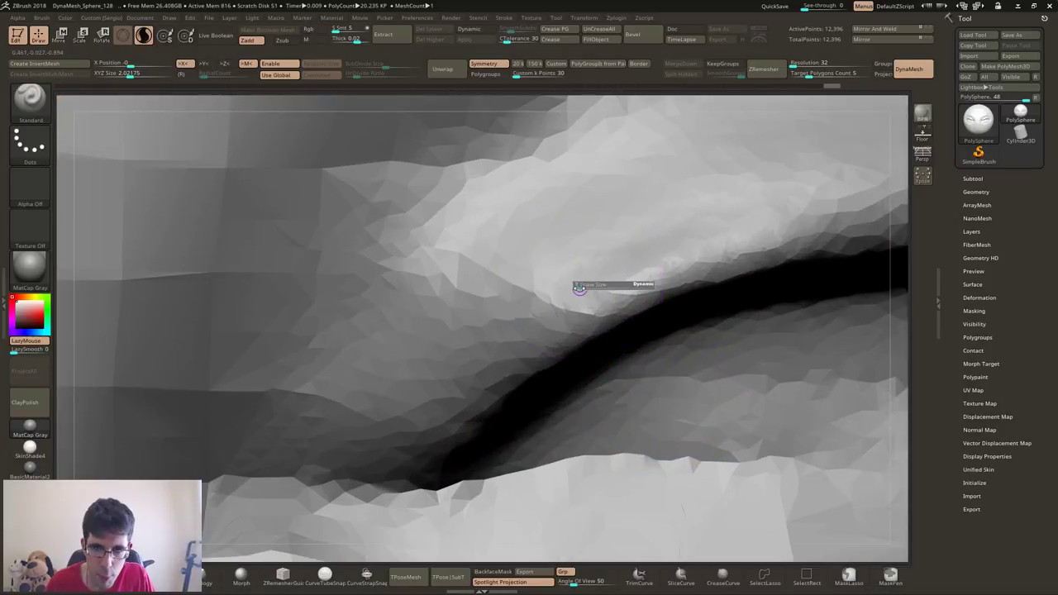
{"action": "mouse_move", "coordinate": [591, 279]}
{"action": "left_mouse_down"}
{"action": "mouse_move", "coordinate": [661, 233]}
{"action": "mouse_move", "coordinate": [568, 319]}
{"action": "left_mouse_up"}
{"action": "key", "text": "shift+f"}
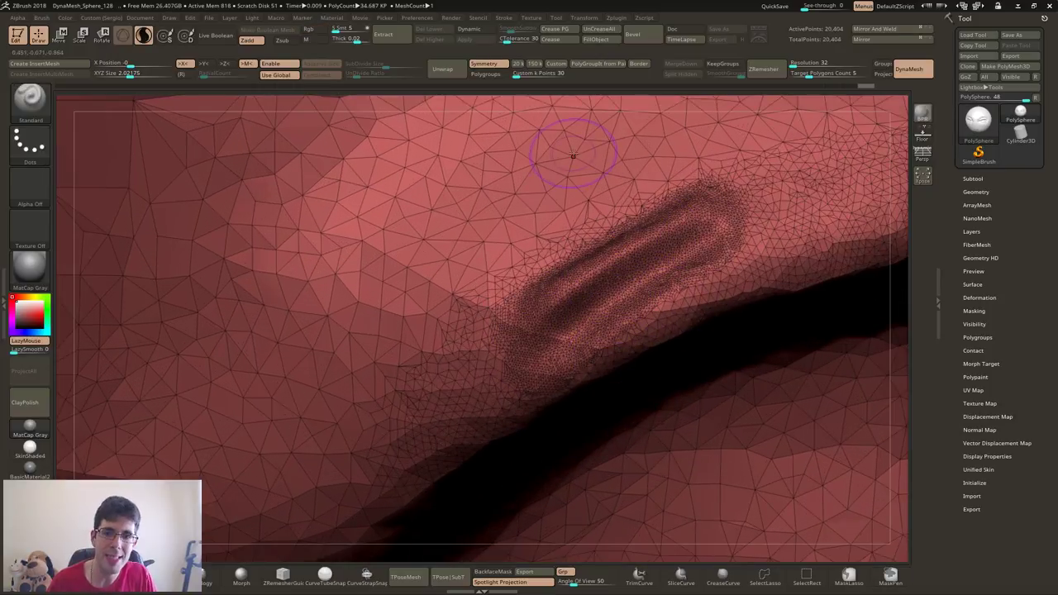
{"action": "mouse_move", "coordinate": [588, 217]}
{"action": "right_mouse_down", "text": "shift"}
{"action": "mouse_move", "coordinate": [604, 310]}
{"action": "mouse_move", "coordinate": [593, 253]}
{"action": "right_mouse_up", "text": "shift"}
{"action": "key", "text": "shift+f"}
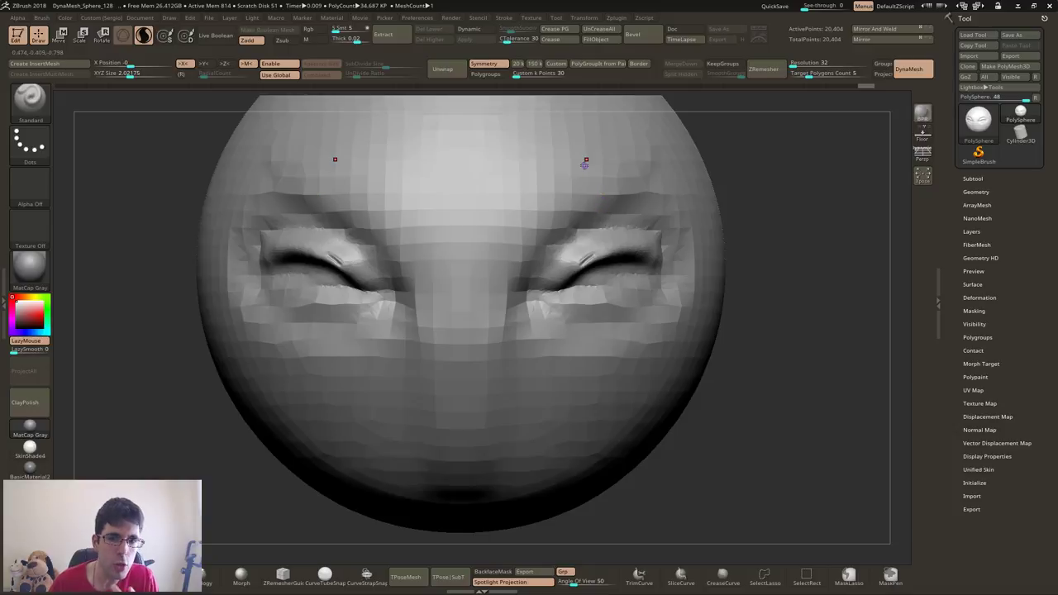
- Undo the rough eye strokes and subdivide the head twice
{"action": "key", "text": "ctrl+z"}
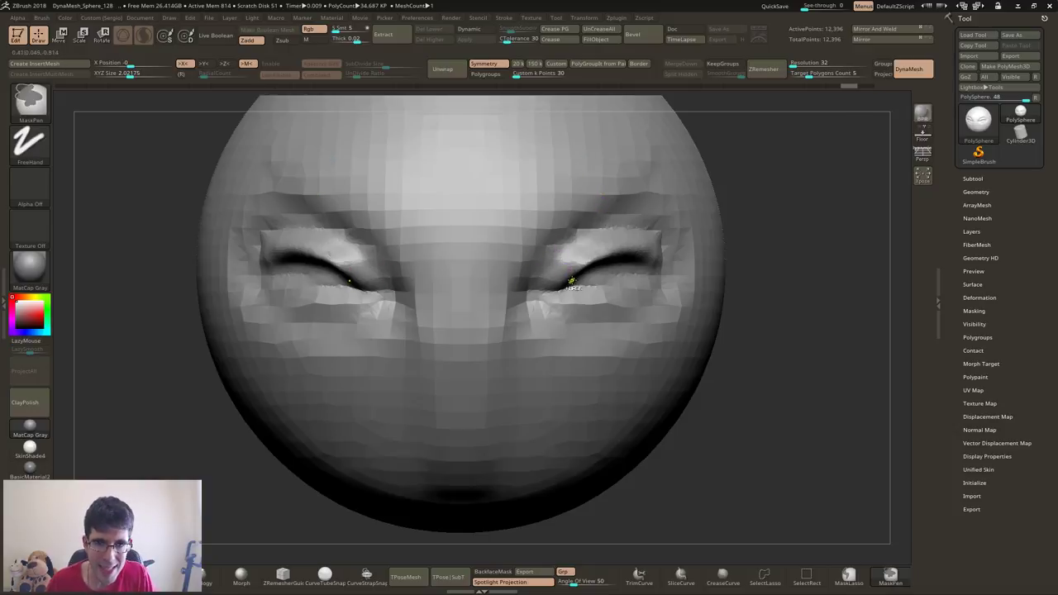
{"action": "key", "text": "ctrl+z"}
{"action": "key", "text": "ctrl+z"}
{"action": "key", "text": "ctrl+z"}
{"action": "key", "text": "ctrl+z"}
{"action": "key", "text": "ctrl+z"}
{"action": "key", "text": "ctrl+z"}
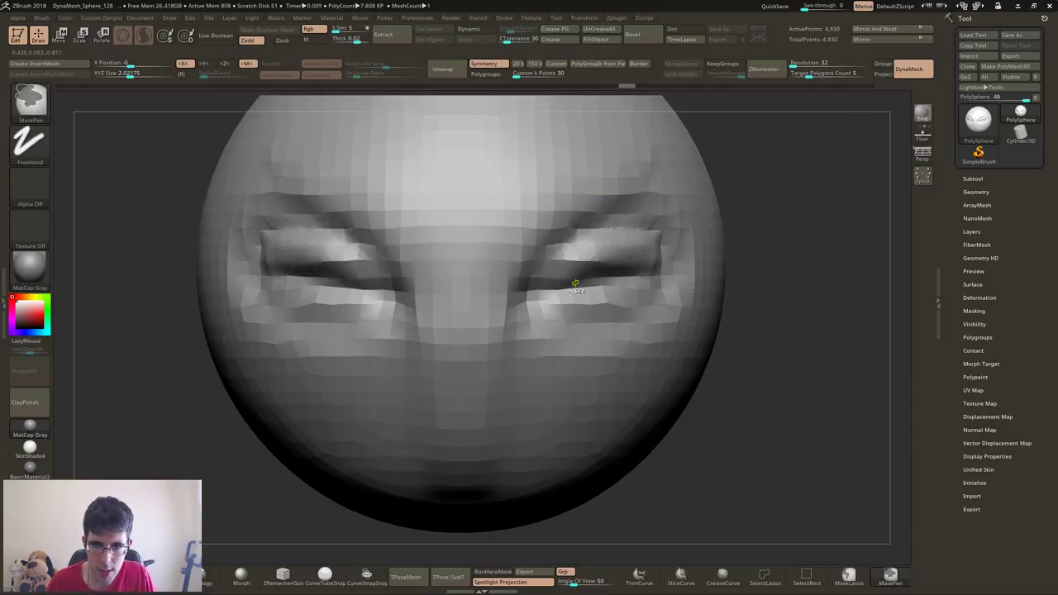
{"action": "key", "text": "ctrl+z"}
{"action": "key", "text": "ctrl+z"}
{"action": "key", "text": "shift+f"}
{"action": "right_click_drag", "start_coordinate": [579, 274], "coordinate": [592, 257], "text": "alt"}
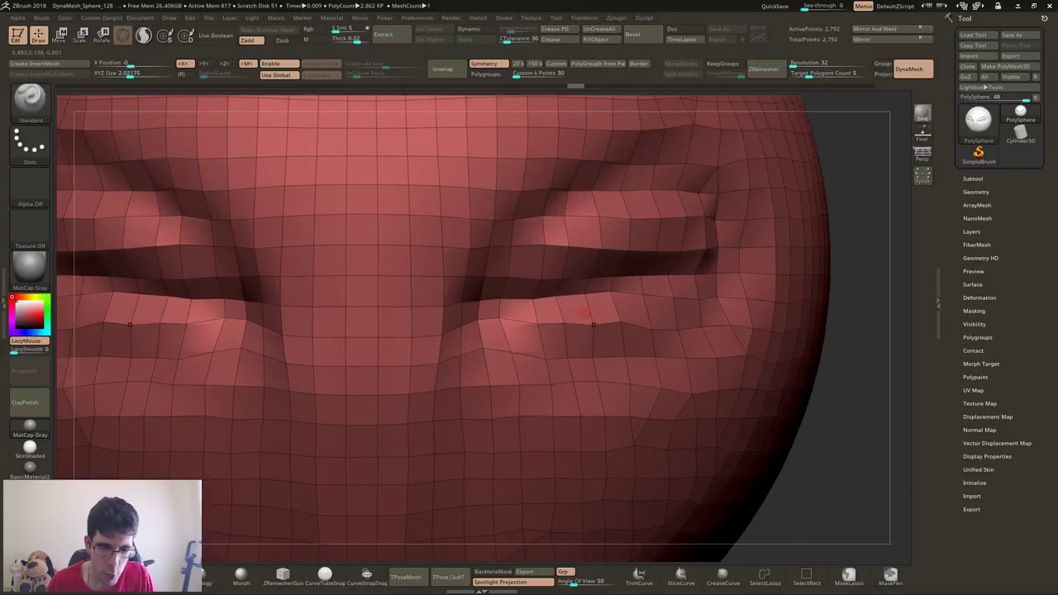
{"action": "key", "text": "shift+f"}
{"action": "key", "text": "ctrl+d"}
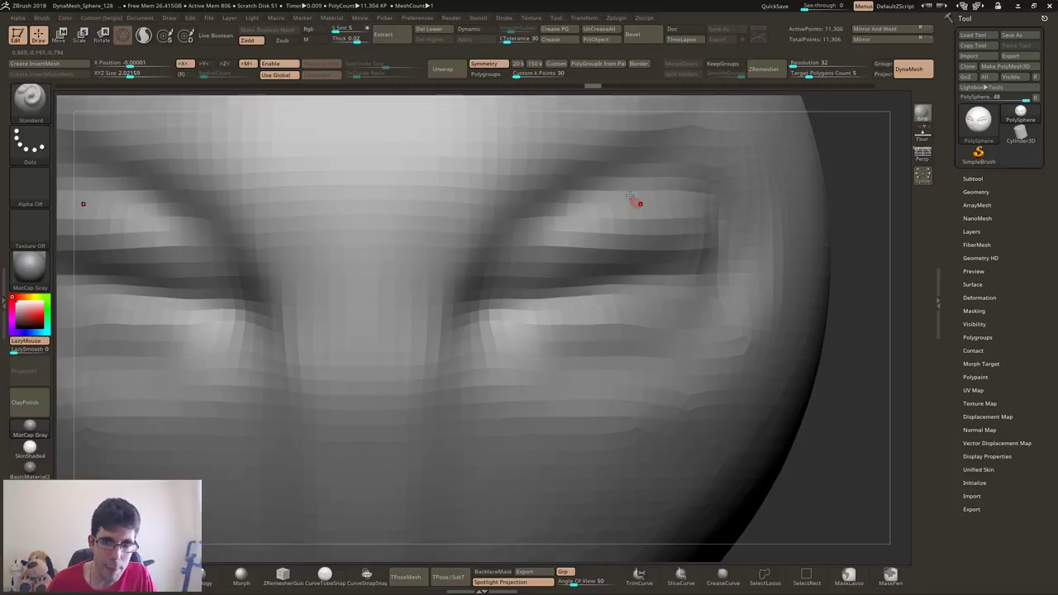
{"action": "key", "text": "ctrl+d"}
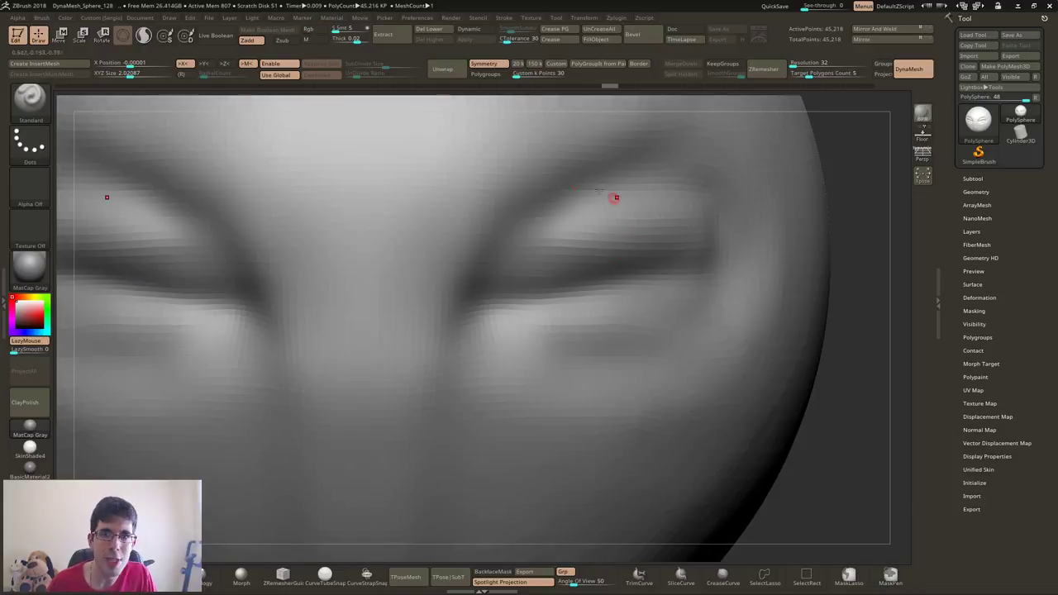
- Carve creases along both upper eyelids toward the inner corners with DamStandard
{"action": "key", "text": "b"}
{"action": "key", "text": "d"}
{"action": "key", "text": "s"}
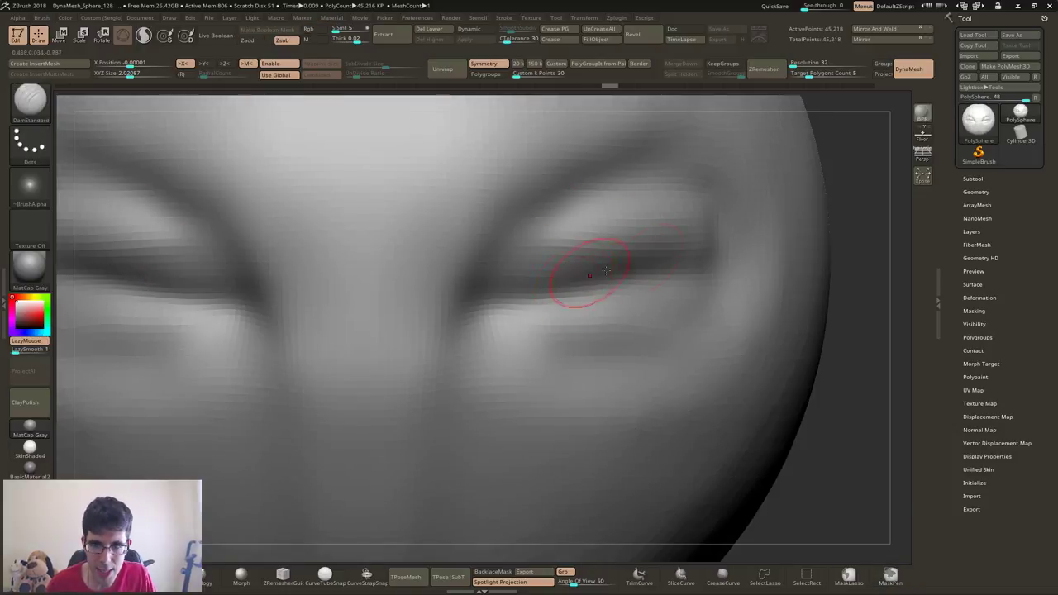
{"action": "mouse_move", "coordinate": [638, 235]}
{"action": "left_mouse_down"}
{"action": "mouse_move", "coordinate": [550, 274]}
{"action": "mouse_move", "coordinate": [509, 335]}
{"action": "left_mouse_up"}
{"action": "mouse_move", "coordinate": [695, 243]}
{"action": "left_mouse_down"}
{"action": "mouse_move", "coordinate": [583, 282]}
{"action": "mouse_move", "coordinate": [668, 264]}
{"action": "mouse_move", "coordinate": [542, 294]}
{"action": "left_mouse_up"}
- Build clay ridges above the eyelids with ClayTubes, then smooth them and the eye corners
{"action": "key", "text": "b"}
{"action": "key", "text": "c"}
{"action": "key", "text": "t"}
{"action": "mouse_move", "coordinate": [598, 232]}
{"action": "left_mouse_down"}
{"action": "mouse_move", "coordinate": [537, 248]}
{"action": "mouse_move", "coordinate": [632, 232]}
{"action": "left_mouse_up"}
{"action": "mouse_move", "coordinate": [709, 239]}
{"action": "left_mouse_down", "text": "shift"}
{"action": "mouse_move", "coordinate": [697, 217]}
{"action": "mouse_move", "coordinate": [633, 189]}
{"action": "mouse_move", "coordinate": [550, 242]}
{"action": "left_mouse_up", "text": "shift"}
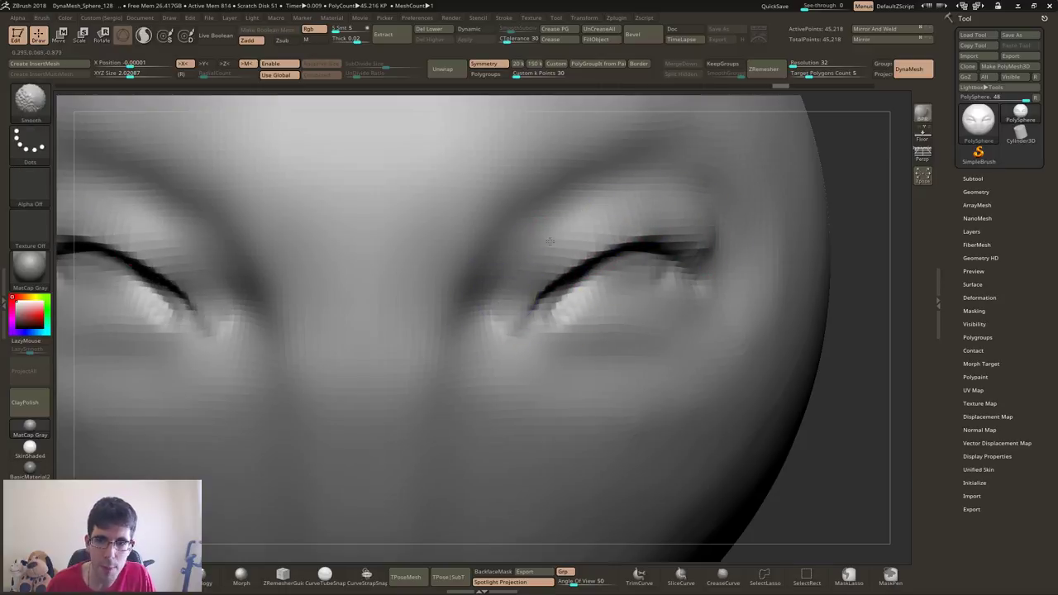
{"action": "mouse_move", "coordinate": [735, 267]}
{"action": "right_mouse_down", "text": "ctrl"}
{"action": "mouse_move", "coordinate": [711, 298]}
{"action": "mouse_move", "coordinate": [628, 298]}
{"action": "mouse_move", "coordinate": [683, 298]}
{"action": "mouse_move", "coordinate": [680, 284]}
{"action": "right_mouse_up", "text": "ctrl"}
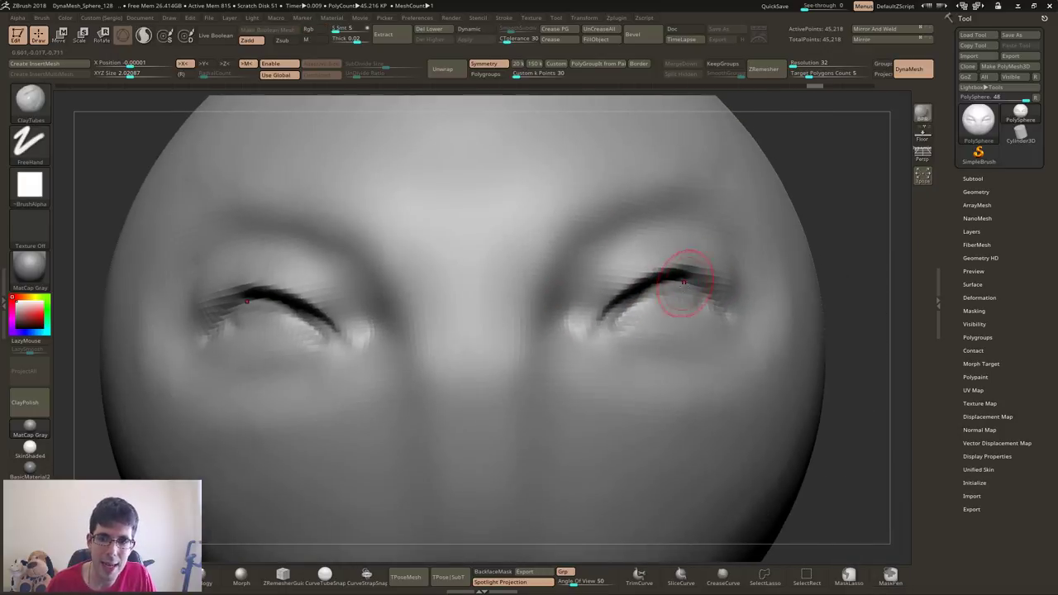
{"action": "left_click_drag", "start_coordinate": [641, 331], "coordinate": [708, 323], "text": "shift"}
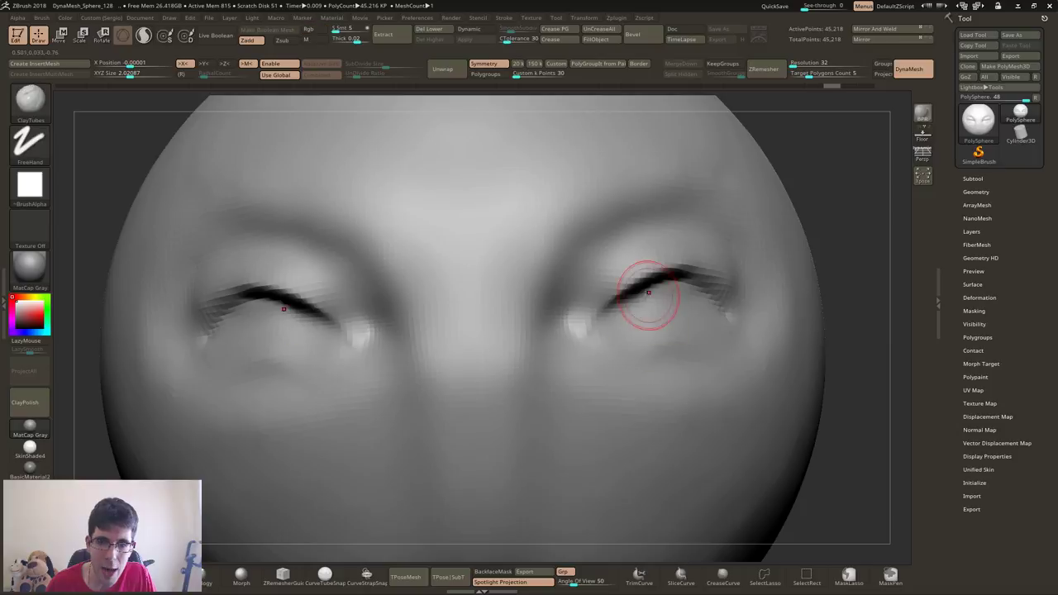
{"action": "right_click_drag", "start_coordinate": [650, 295], "coordinate": [314, 103], "text": "ctrl"}
- Turn on Polyframe and rotate the head to a frontal view of both eyes
{"action": "key", "text": "shift+f"}
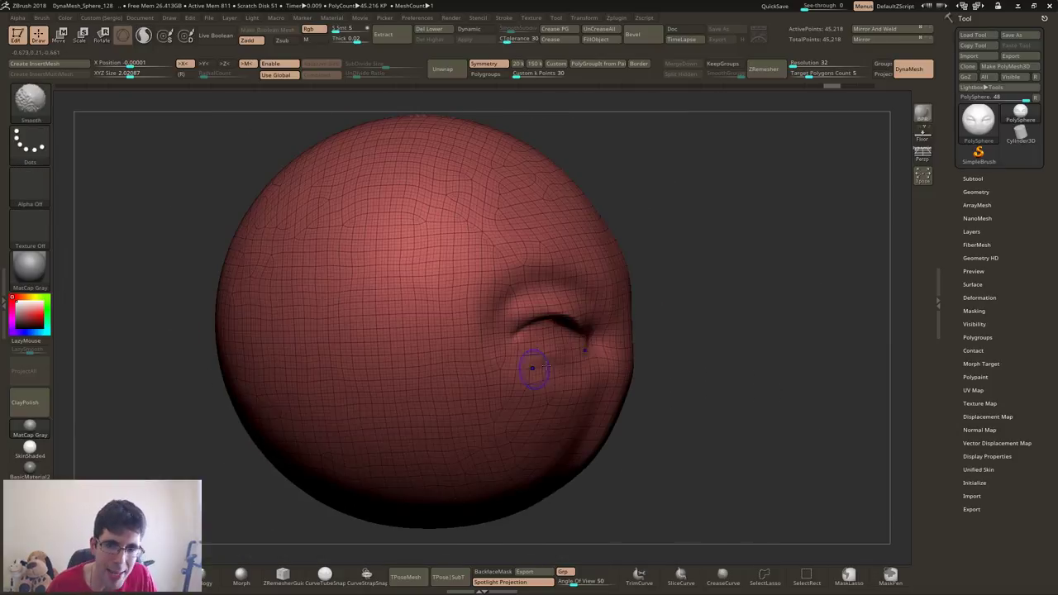
{"action": "mouse_move", "coordinate": [532, 367]}
{"action": "right_mouse_down"}
{"action": "mouse_move", "coordinate": [579, 331]}
{"action": "mouse_move", "coordinate": [845, 263]}
{"action": "mouse_move", "coordinate": [725, 390]}
{"action": "mouse_move", "coordinate": [637, 234]}
{"action": "right_mouse_up"}
{"action": "mouse_move", "coordinate": [217, 431]}
{"action": "right_mouse_down"}
{"action": "mouse_move", "coordinate": [273, 413]}
{"action": "mouse_move", "coordinate": [331, 363]}
{"action": "mouse_move", "coordinate": [566, 313]}
{"action": "mouse_move", "coordinate": [500, 325]}
{"action": "mouse_move", "coordinate": [553, 364]}
{"action": "right_mouse_up"}
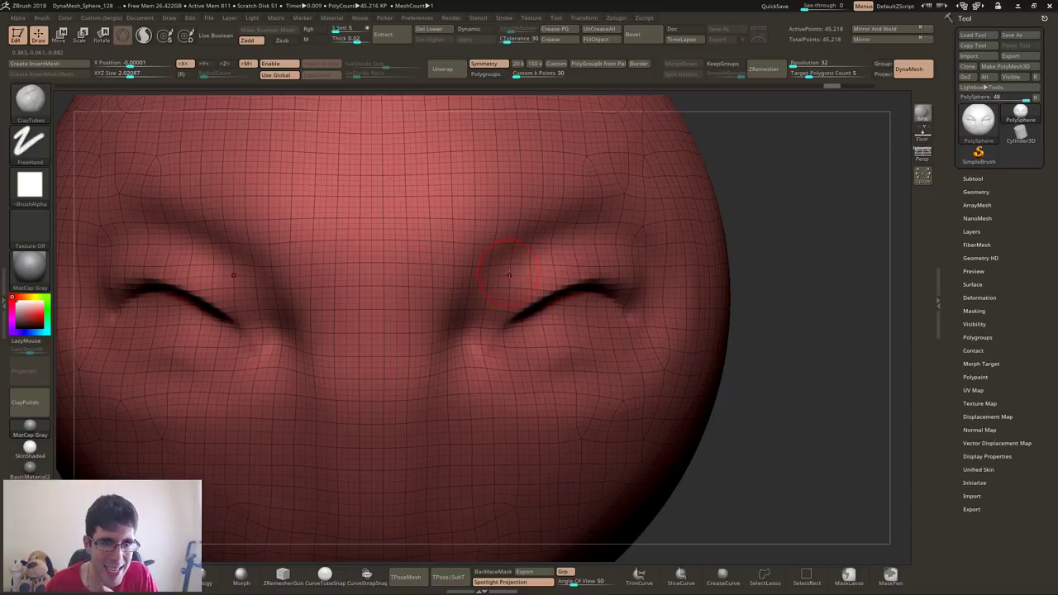
- Open the Stroke settings and turn on Sculptris Pro adaptive sculpting
{"action": "left_click", "coordinate": [5, 307]}
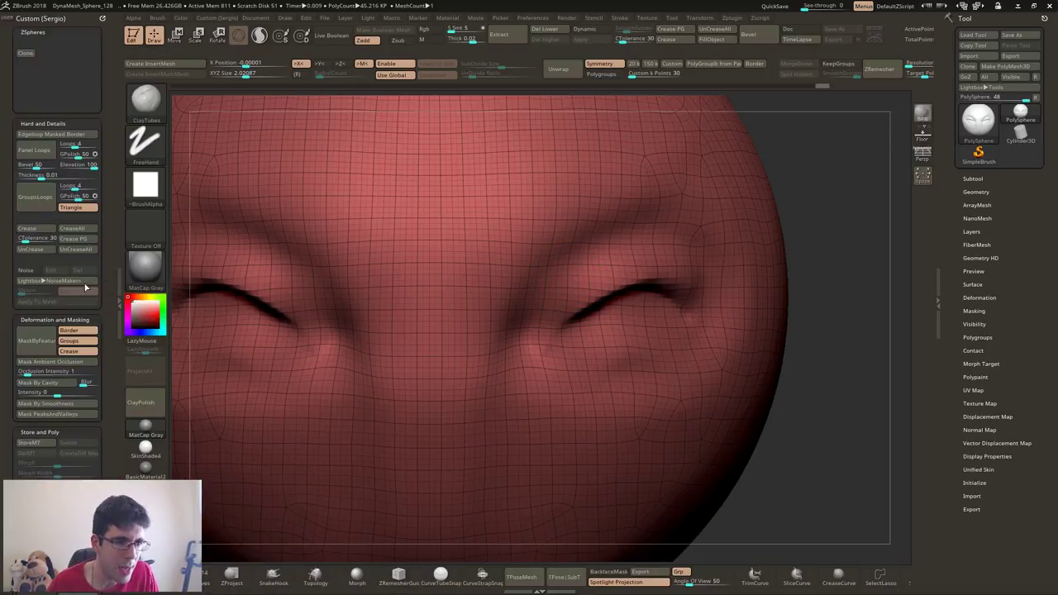
{"action": "left_click", "coordinate": [39, 19]}
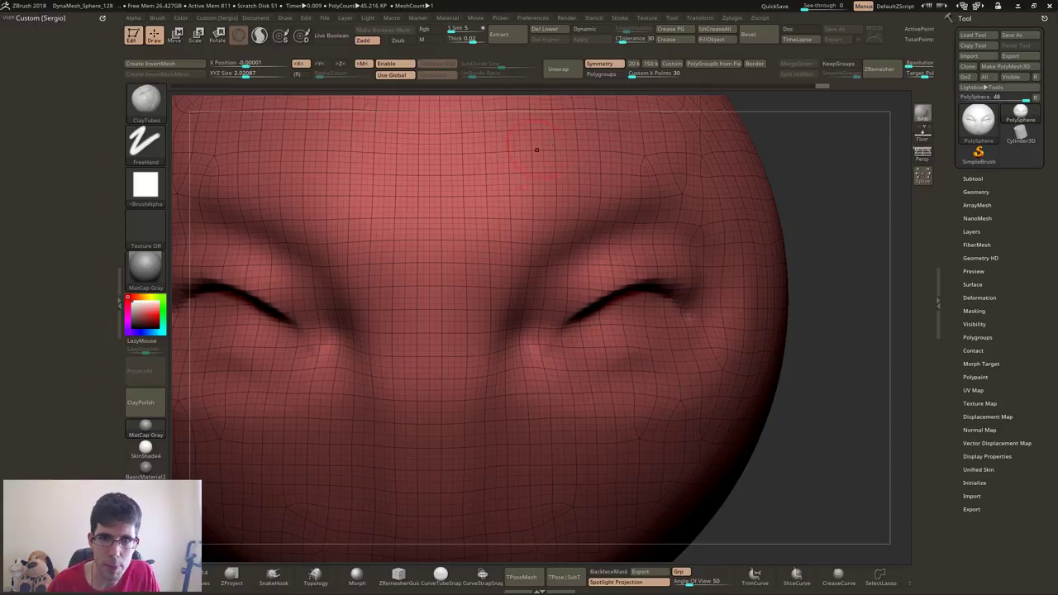
{"action": "left_click", "coordinate": [672, 18]}
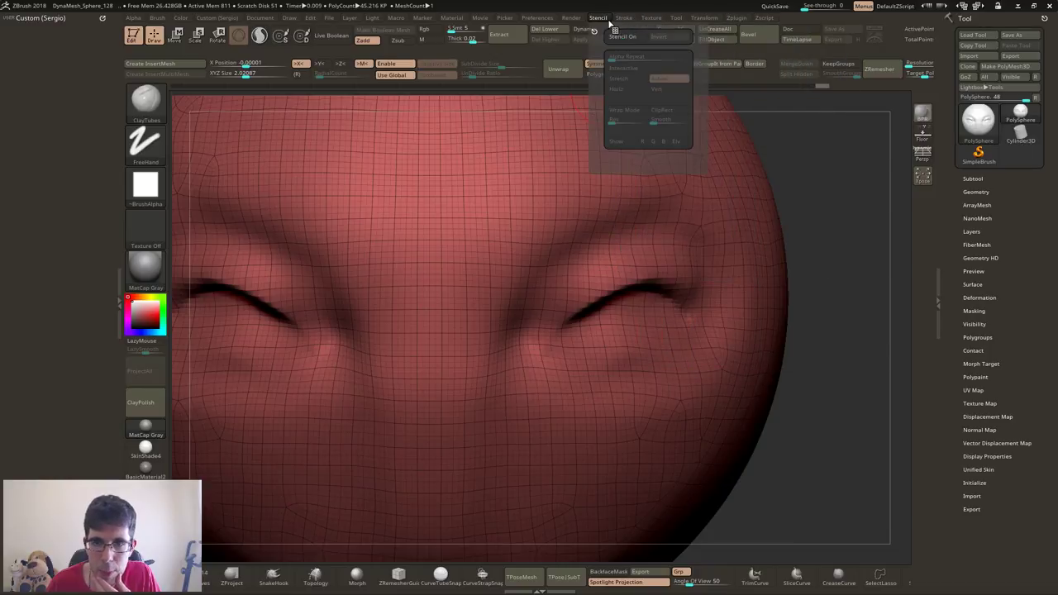
{"action": "mouse_move", "coordinate": [625, 18]}
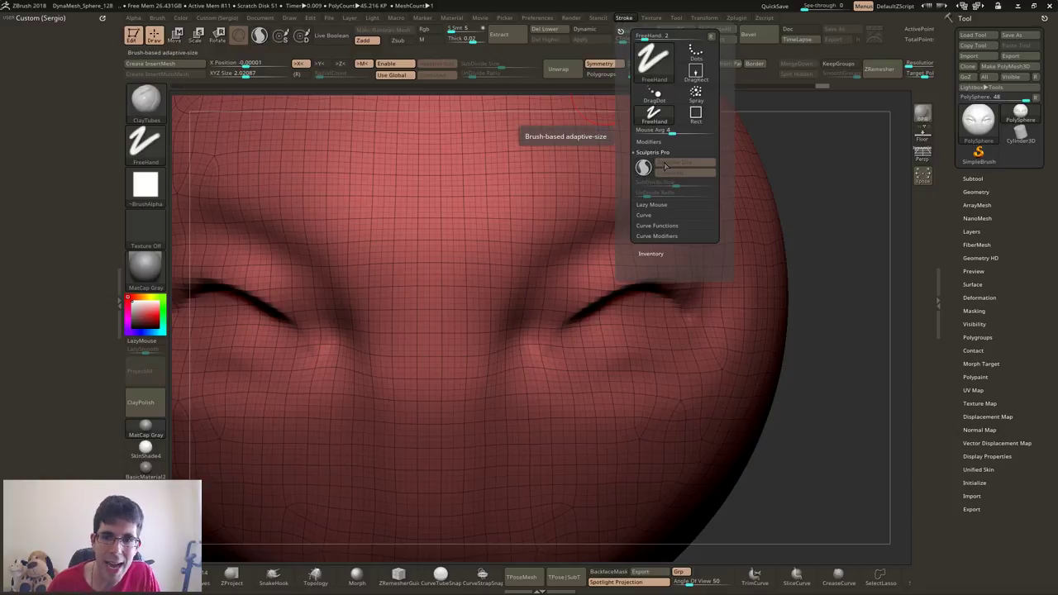
{"action": "left_click", "coordinate": [645, 167]}
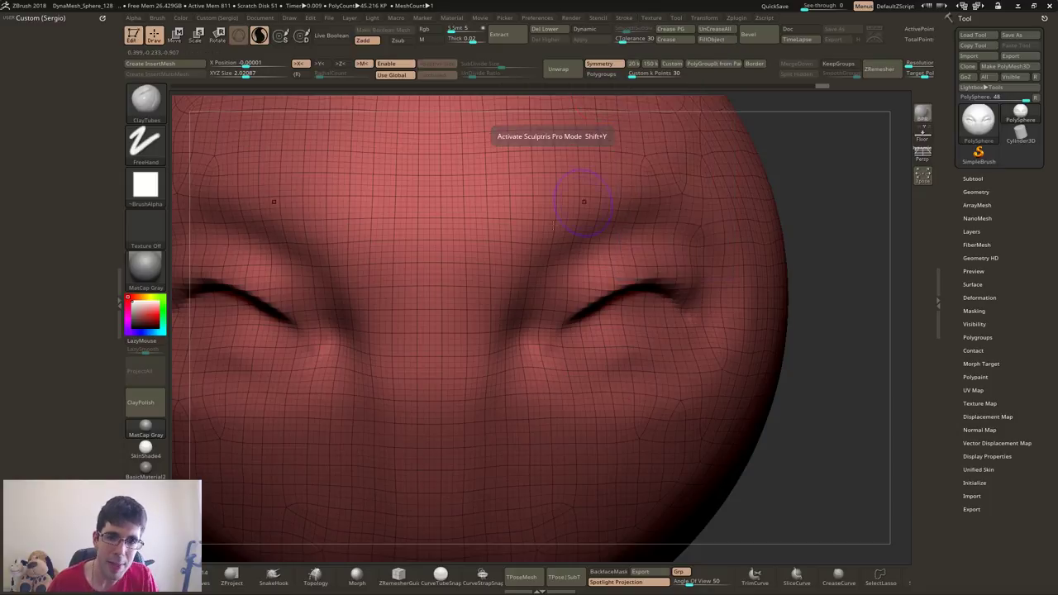
- Paint trial eyebrow strips over both eyes, then undo them
{"action": "right_click_drag", "start_coordinate": [560, 249], "coordinate": [537, 258]}
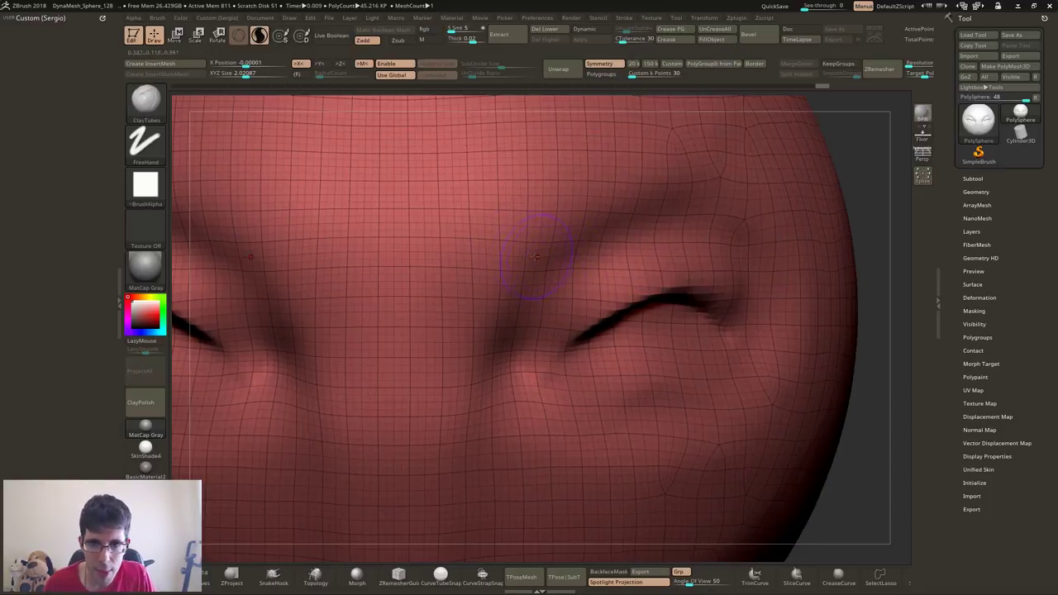
{"action": "left_click_drag", "start_coordinate": [465, 300], "coordinate": [578, 210]}
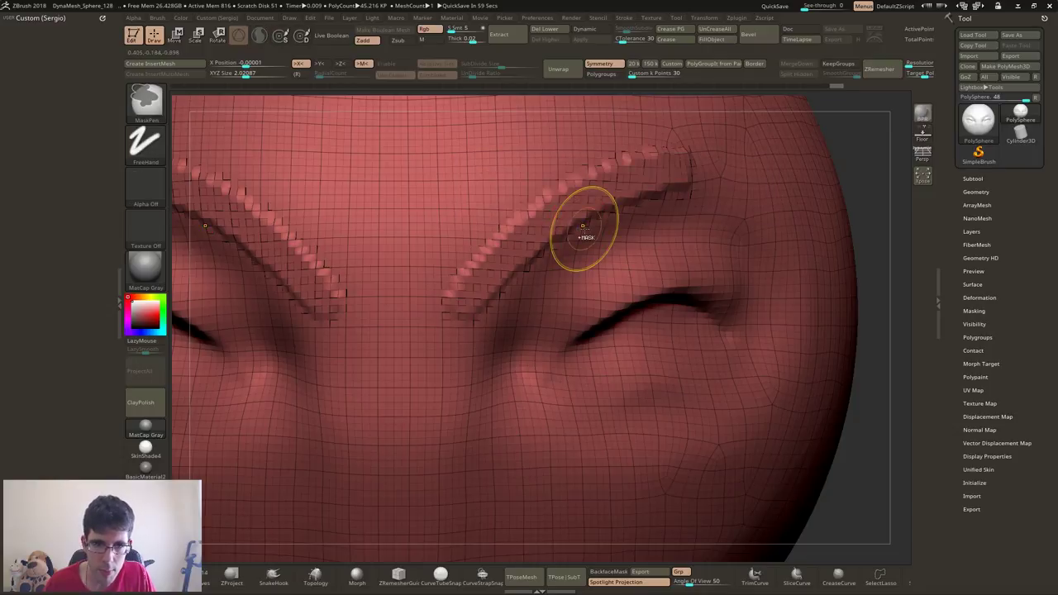
{"action": "key", "text": "ctrl+z"}
- Delete the lower subdivision levels and try brow ridges, then undo them
{"action": "left_click", "coordinate": [975, 192]}
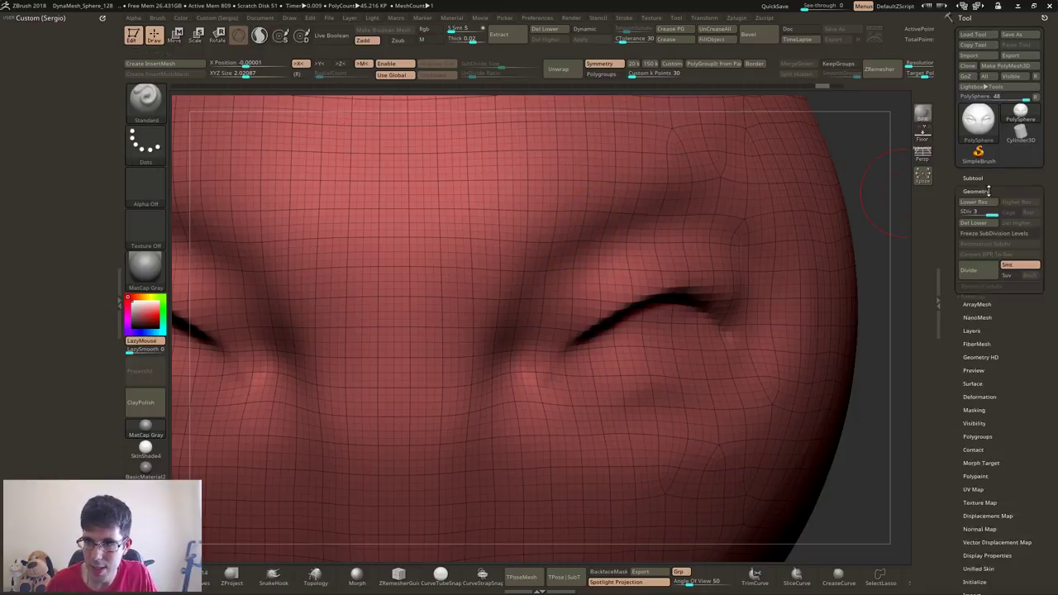
{"action": "left_click", "coordinate": [976, 224]}
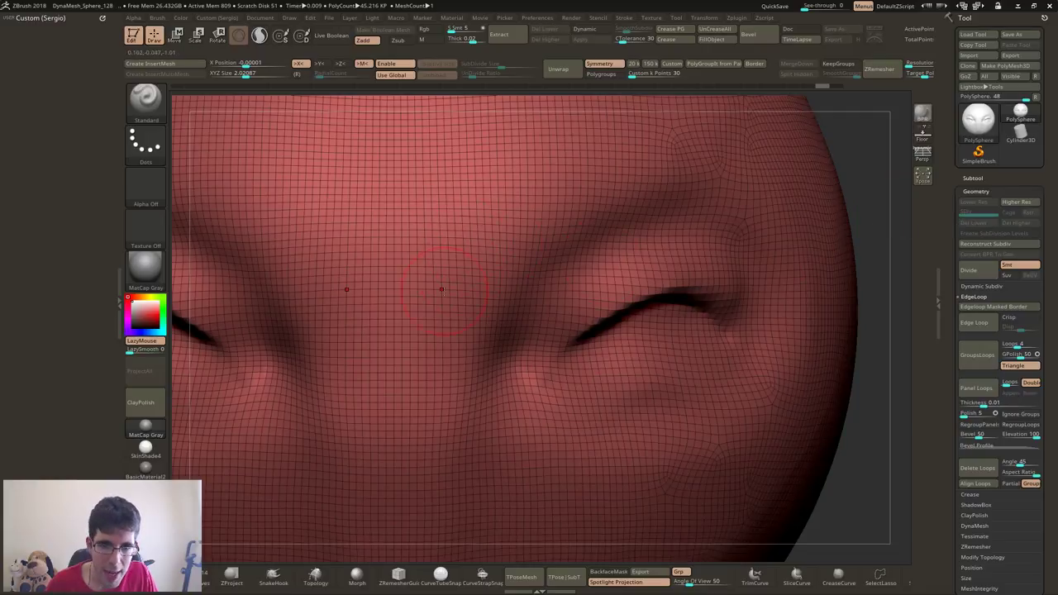
{"action": "left_click_drag", "start_coordinate": [453, 269], "coordinate": [645, 161]}
{"action": "left_click_drag", "start_coordinate": [463, 273], "coordinate": [635, 155]}
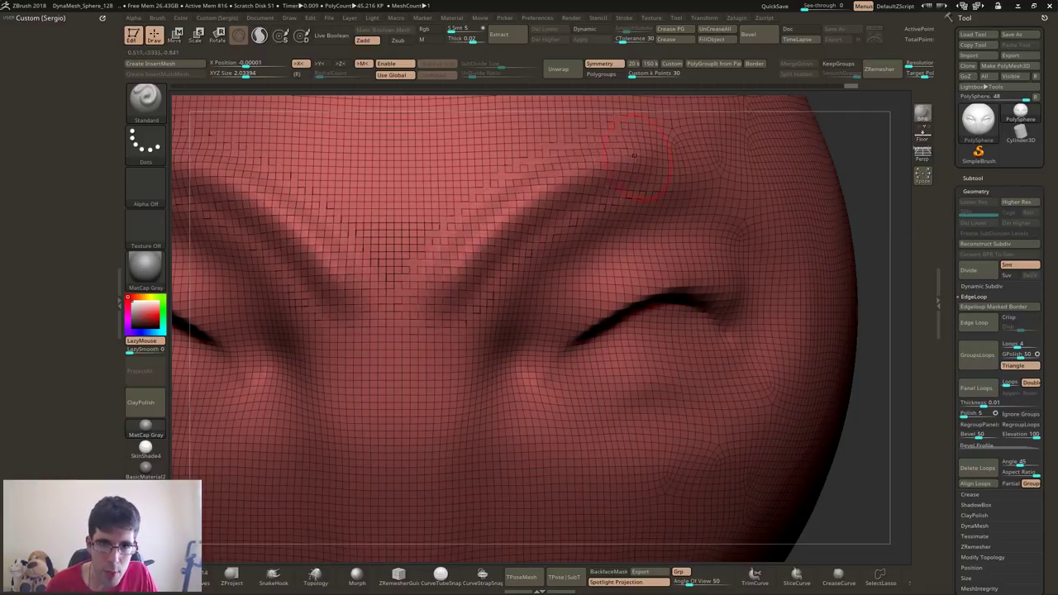
{"action": "key", "text": "ctrl+z"}
- With Sculptris Pro on, sculpt raised eyebrow ridges and carve a crease along them
{"action": "left_click", "coordinate": [259, 34]}
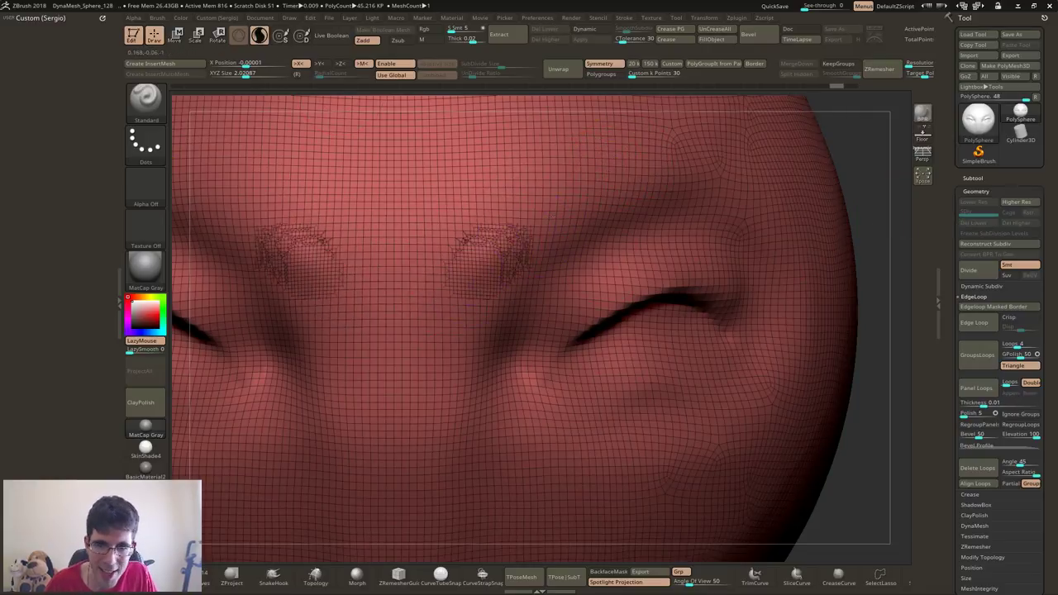
{"action": "mouse_move", "coordinate": [471, 264]}
{"action": "left_mouse_down"}
{"action": "mouse_move", "coordinate": [686, 162]}
{"action": "mouse_move", "coordinate": [608, 178]}
{"action": "left_mouse_up"}
{"action": "left_click_drag", "start_coordinate": [579, 215], "coordinate": [670, 153]}
{"action": "key", "text": "shift+f"}
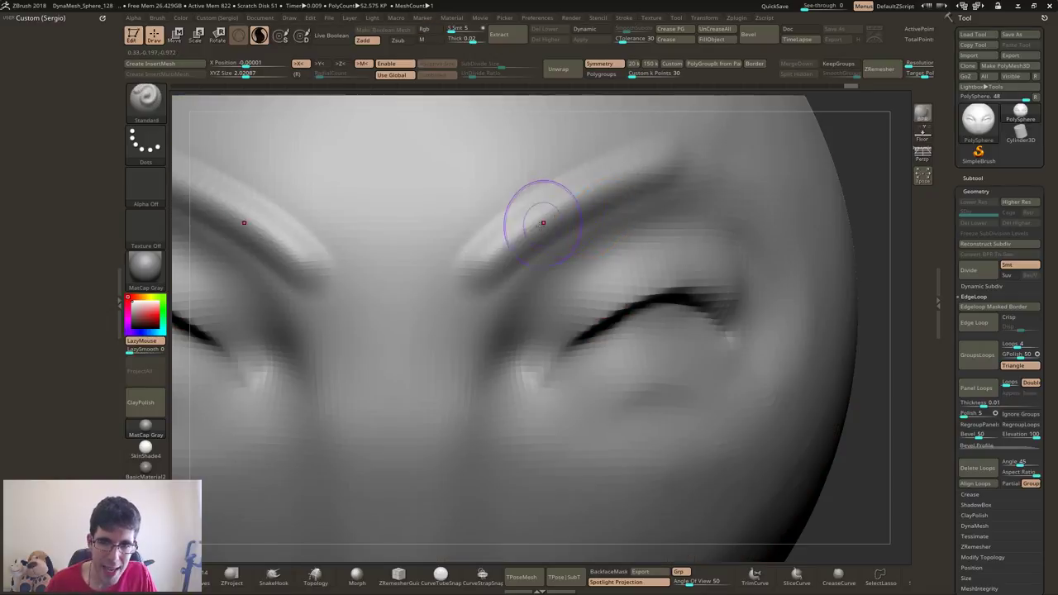
{"action": "key", "text": "s"}
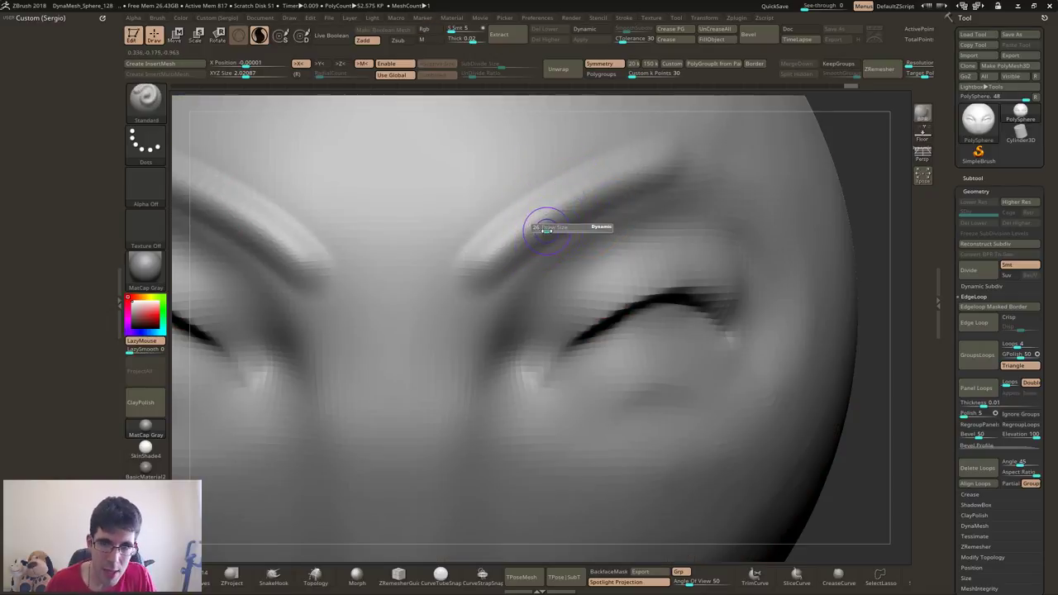
{"action": "mouse_move", "coordinate": [496, 266]}
{"action": "left_mouse_down"}
{"action": "mouse_move", "coordinate": [571, 209]}
{"action": "mouse_move", "coordinate": [628, 184]}
{"action": "mouse_move", "coordinate": [596, 209]}
{"action": "left_mouse_up"}
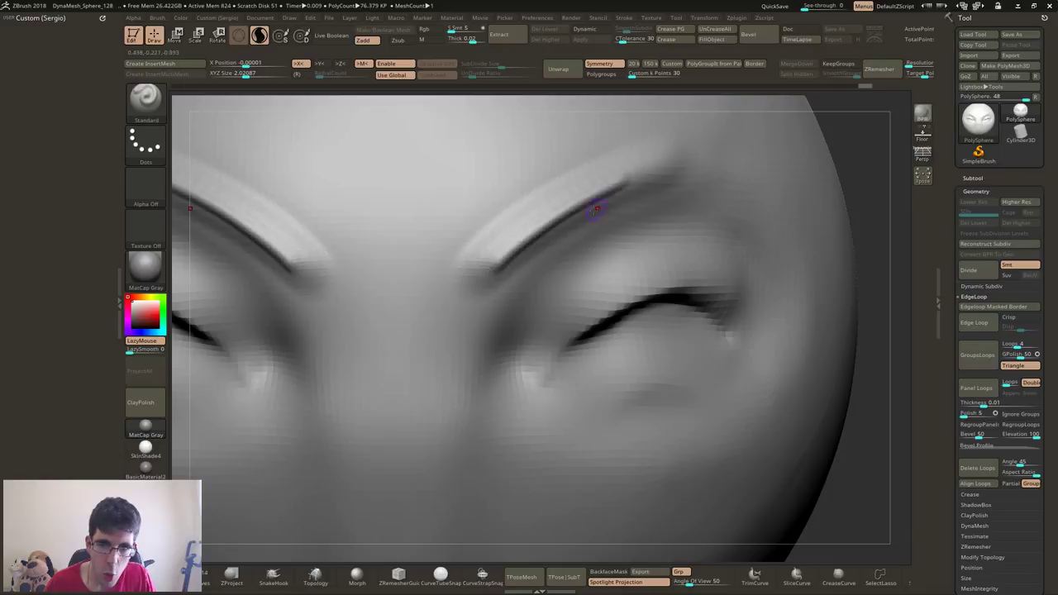
{"action": "key", "text": "shift+f"}
{"action": "mouse_move", "coordinate": [502, 236]}
{"action": "right_mouse_down", "text": "ctrl"}
{"action": "mouse_move", "coordinate": [479, 261]}
{"action": "mouse_move", "coordinate": [430, 281]}
{"action": "mouse_move", "coordinate": [496, 248]}
{"action": "right_mouse_up", "text": "ctrl"}
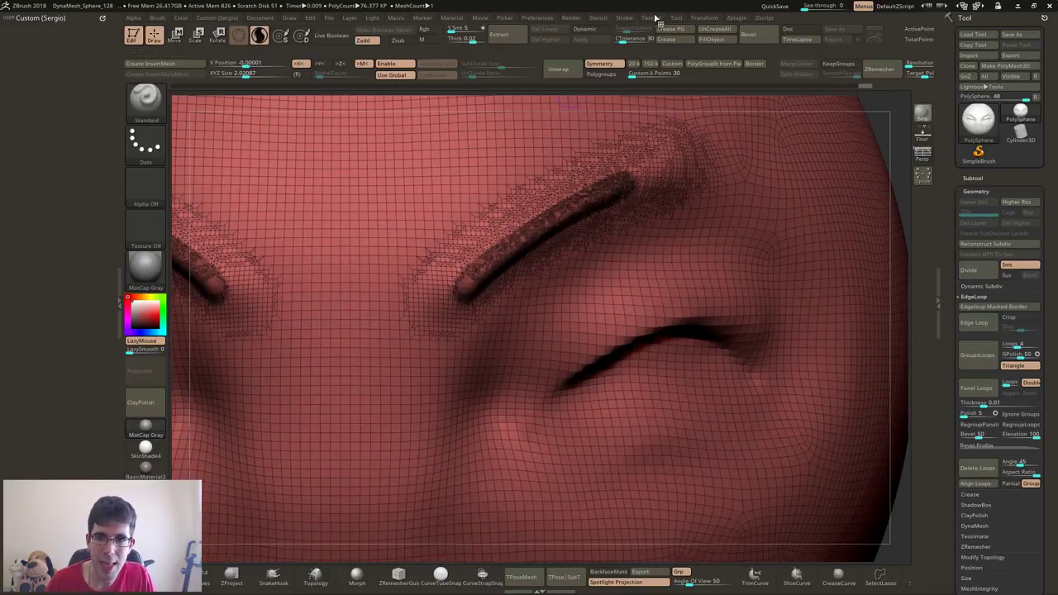
- Dock the Stroke settings in the side tray and zoom out to show both brows
{"action": "left_click", "coordinate": [623, 18]}
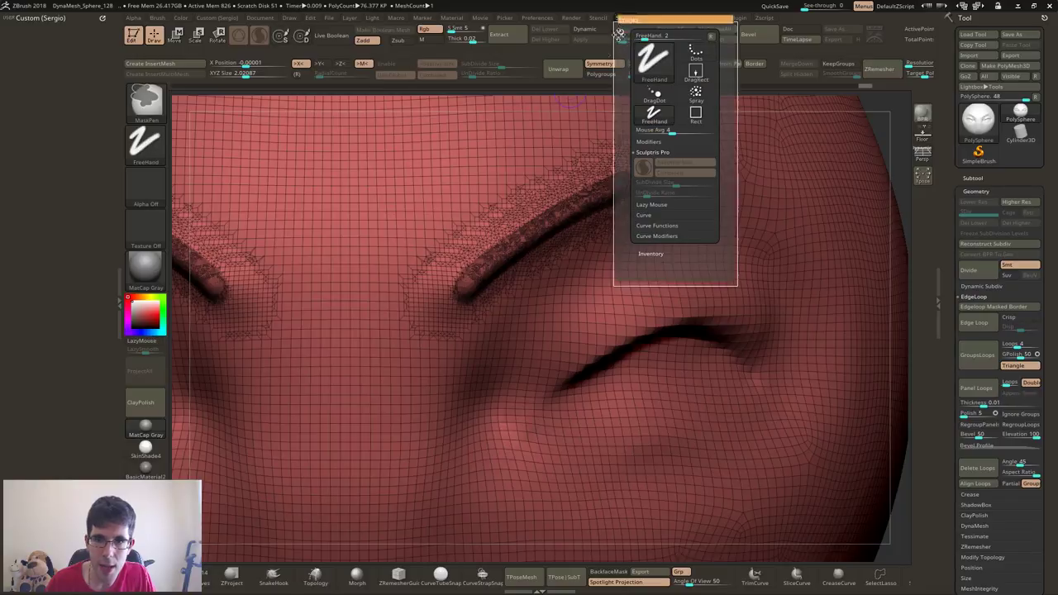
{"action": "left_click_drag", "start_coordinate": [626, 25], "coordinate": [97, 161]}
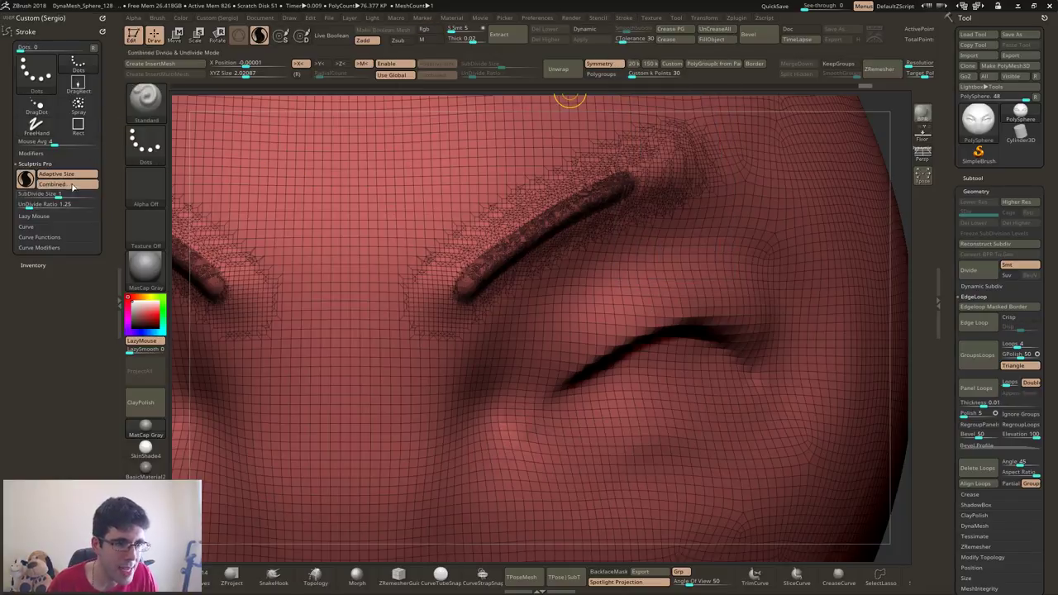
{"action": "right_click_drag", "start_coordinate": [497, 273], "coordinate": [480, 219], "text": "ctrl"}
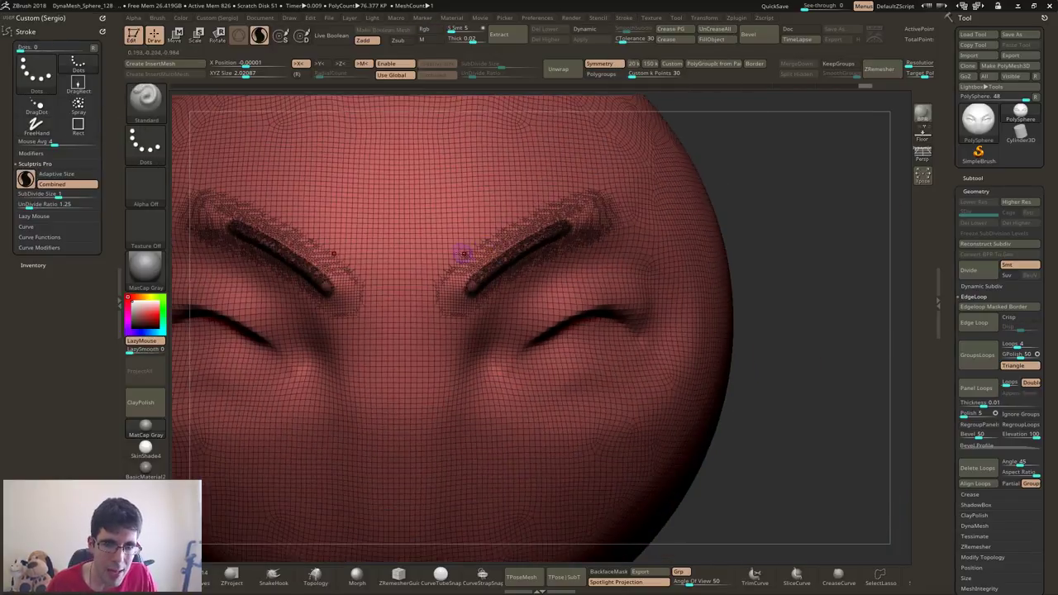
{"action": "key", "text": "s"}
- Sculpt mirrored diagonal ridges up the forehead with a smaller brush, then smooth them with Polyframe off
{"action": "mouse_move", "coordinate": [496, 152]}
{"action": "left_mouse_down"}
{"action": "mouse_move", "coordinate": [411, 265]}
{"action": "mouse_move", "coordinate": [496, 166]}
{"action": "left_mouse_up"}
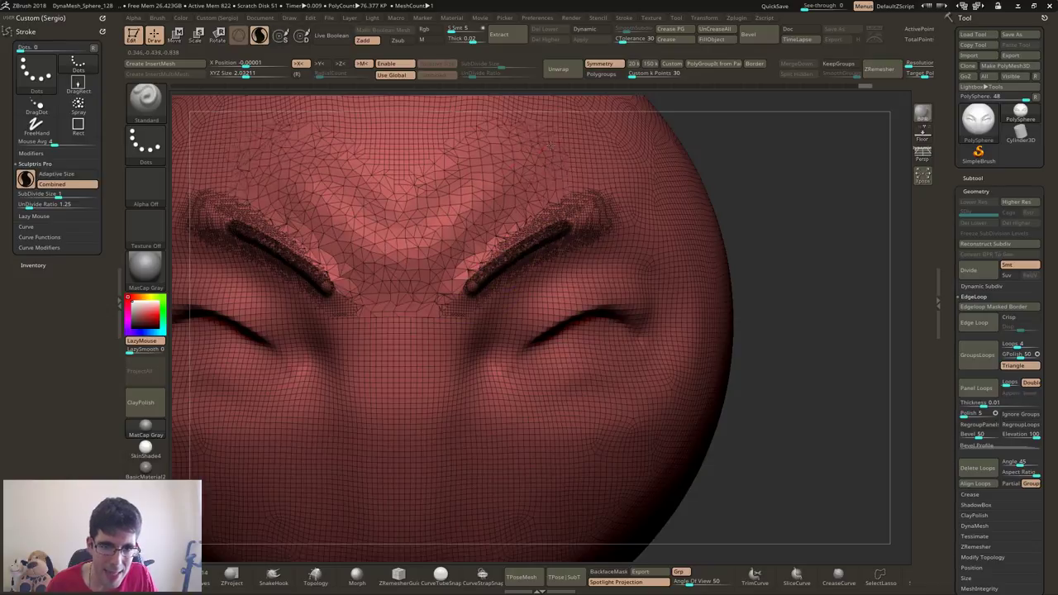
{"action": "key", "text": "s"}
{"action": "mouse_move", "coordinate": [468, 219]}
{"action": "left_mouse_down"}
{"action": "mouse_move", "coordinate": [478, 212]}
{"action": "mouse_move", "coordinate": [456, 244]}
{"action": "left_mouse_up"}
{"action": "mouse_move", "coordinate": [456, 244]}
{"action": "right_mouse_down", "text": "ctrl"}
{"action": "mouse_move", "coordinate": [492, 246]}
{"action": "mouse_move", "coordinate": [526, 195]}
{"action": "right_mouse_up", "text": "ctrl"}
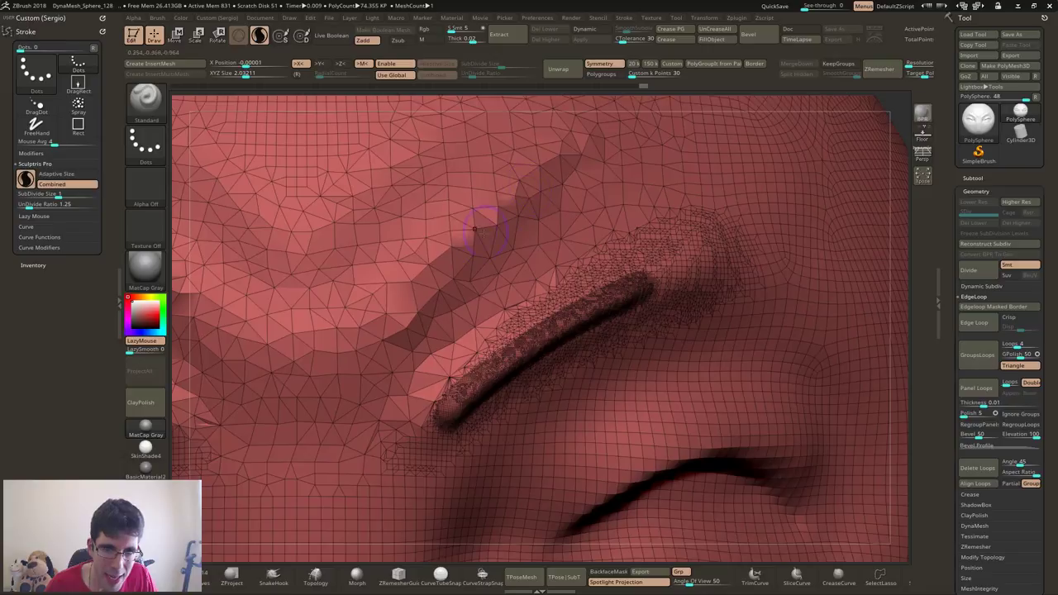
{"action": "left_click_drag", "start_coordinate": [397, 304], "coordinate": [597, 129]}
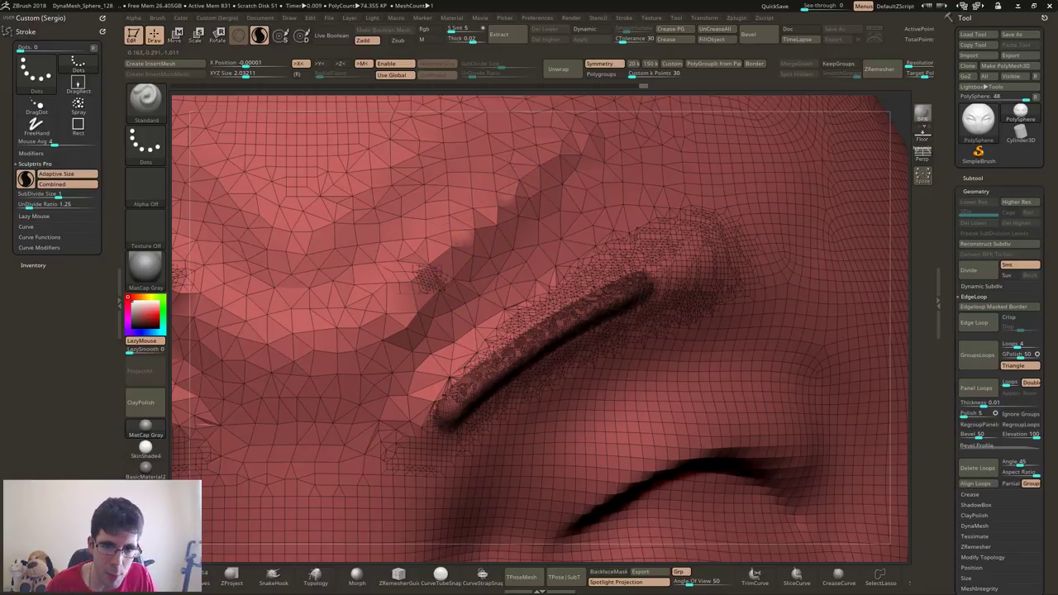
{"action": "key", "text": "shift+f"}
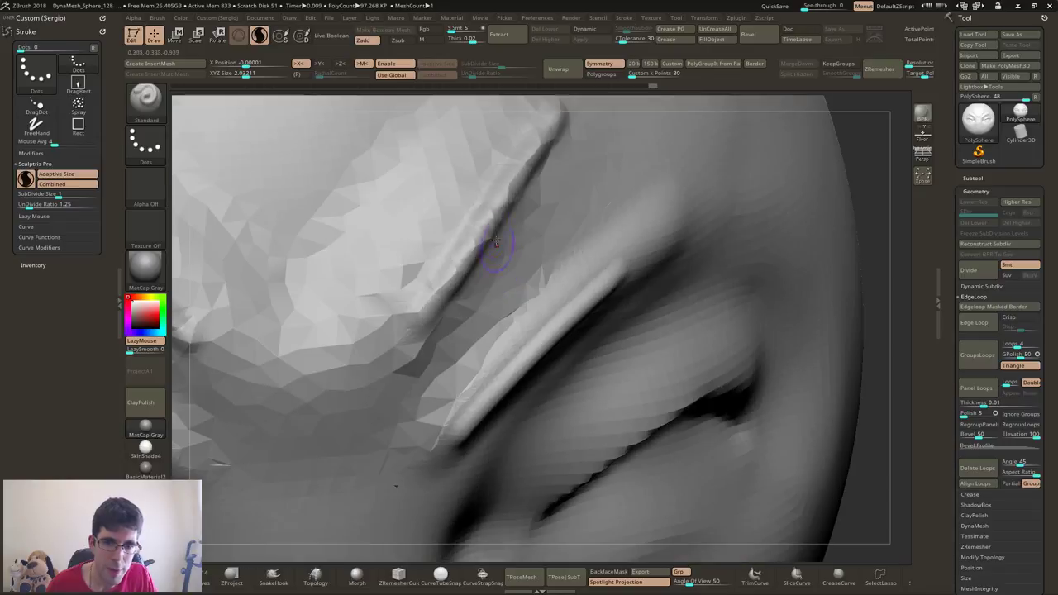
{"action": "mouse_move", "coordinate": [529, 248]}
{"action": "left_mouse_down", "text": "shift"}
{"action": "mouse_move", "coordinate": [539, 142]}
{"action": "mouse_move", "coordinate": [491, 259]}
{"action": "mouse_move", "coordinate": [481, 229]}
{"action": "left_mouse_up", "text": "shift"}
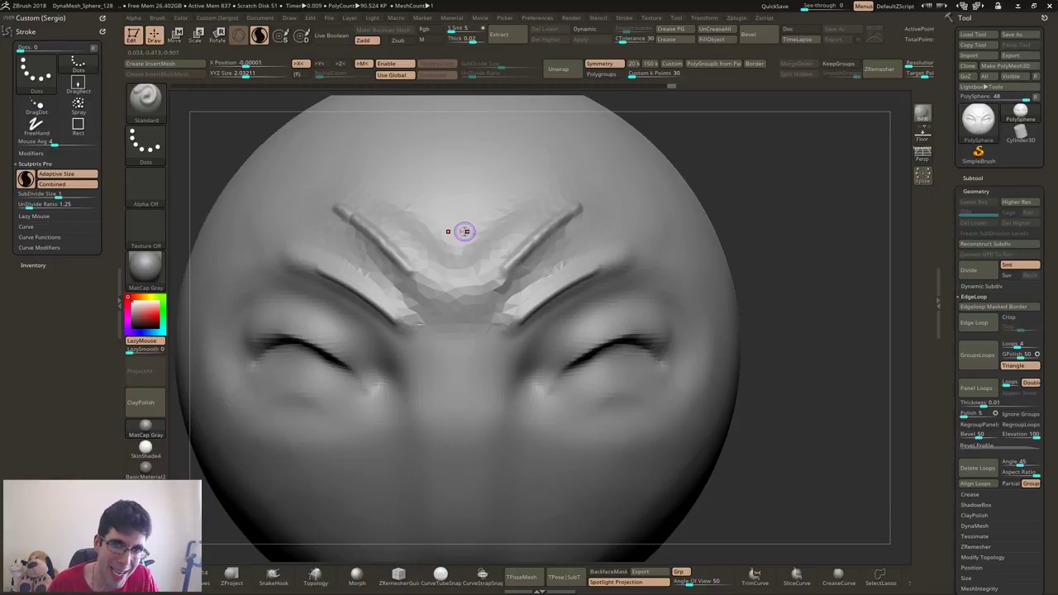
- Sculpt a second V ridge higher on the forehead and mask both arms of the lower ridges
{"action": "left_click_drag", "start_coordinate": [458, 260], "coordinate": [505, 252], "text": "alt"}
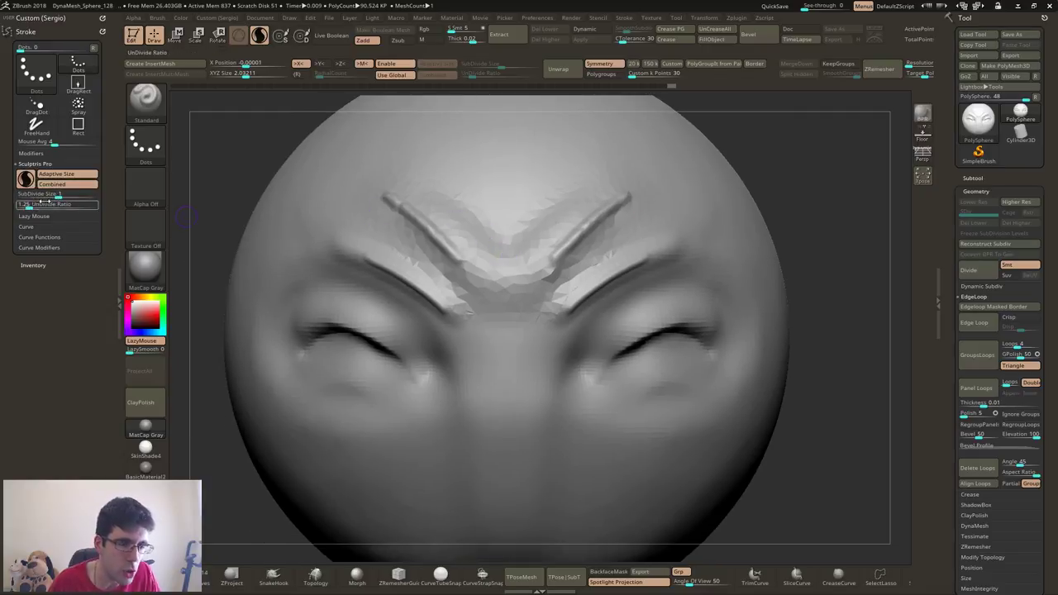
{"action": "right_click_drag", "start_coordinate": [548, 245], "coordinate": [482, 281]}
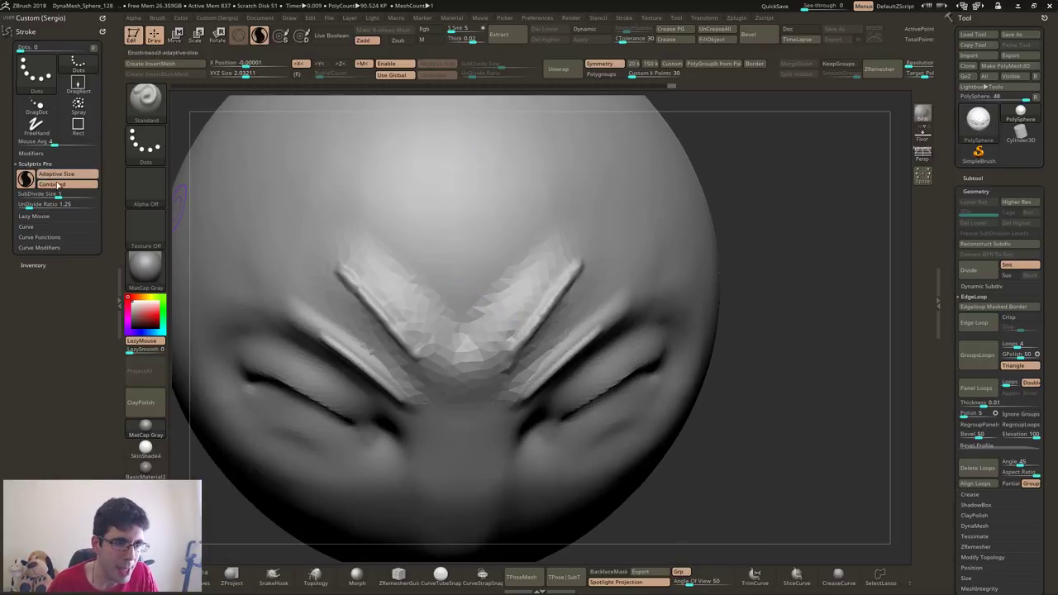
{"action": "right_click_drag", "start_coordinate": [383, 210], "coordinate": [489, 286], "text": "alt"}
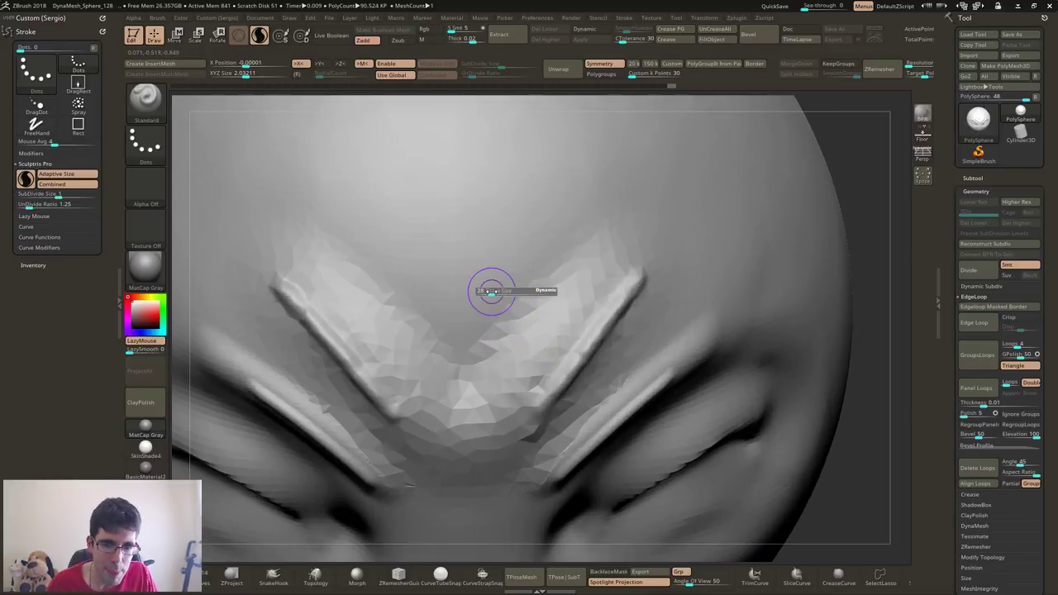
{"action": "left_click_drag", "start_coordinate": [467, 330], "coordinate": [591, 198]}
{"action": "key", "text": "shift+f"}
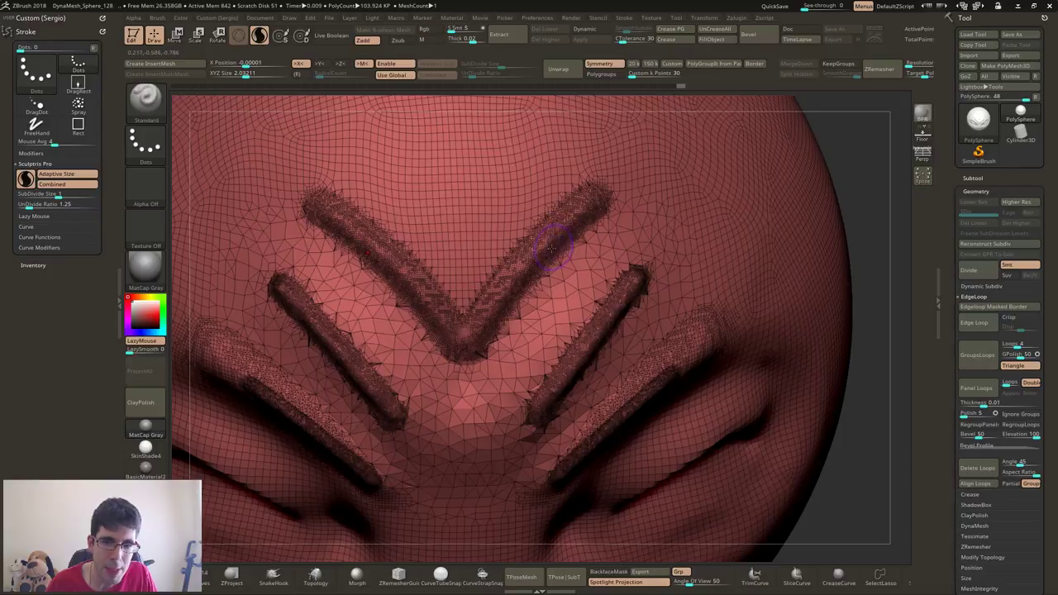
{"action": "left_click_drag", "start_coordinate": [557, 240], "coordinate": [463, 331], "text": "ctrl"}
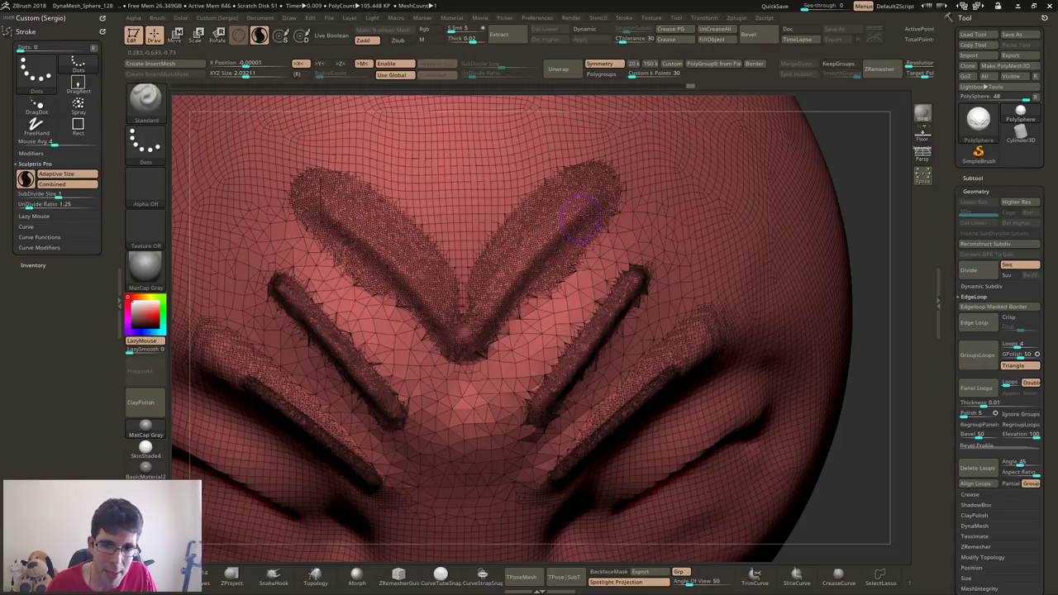
{"action": "right_click_drag", "start_coordinate": [463, 331], "coordinate": [513, 312], "text": "alt"}
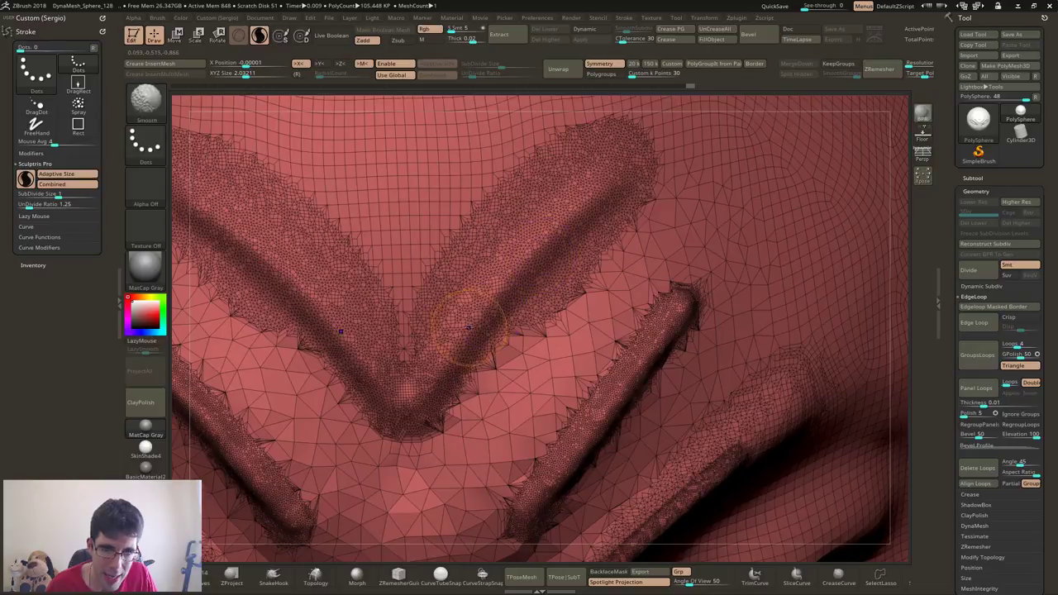
- Enlarge the brush and smooth the upper V ridge flat, then frame the head in side view
{"action": "key", "text": "s"}
{"action": "left_click_drag", "start_coordinate": [484, 322], "coordinate": [534, 321]}
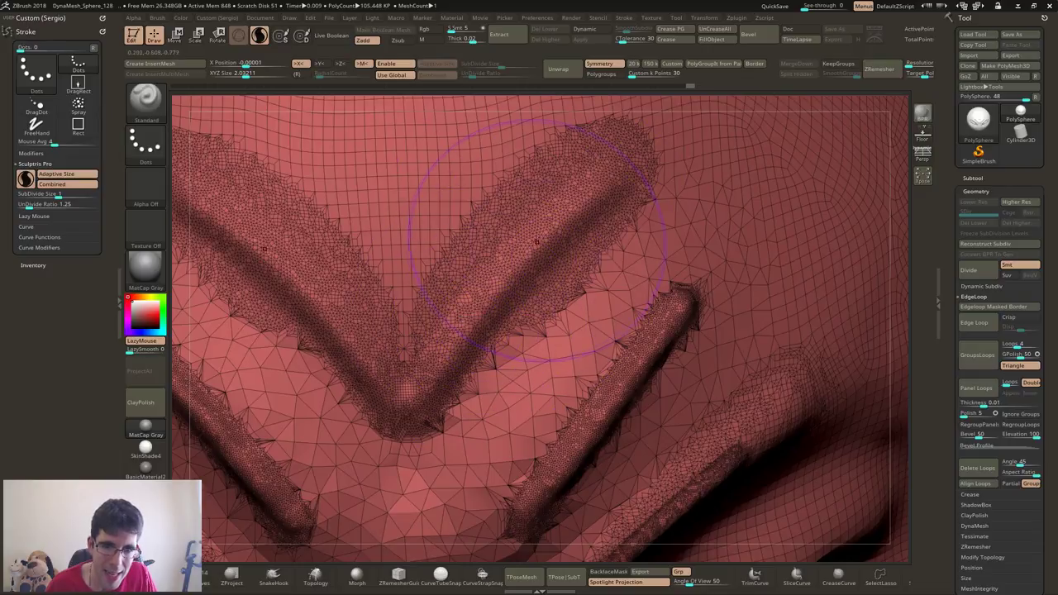
{"action": "mouse_move", "coordinate": [549, 219]}
{"action": "left_mouse_down", "text": "shift"}
{"action": "mouse_move", "coordinate": [496, 273]}
{"action": "mouse_move", "coordinate": [426, 382]}
{"action": "left_mouse_up", "text": "shift"}
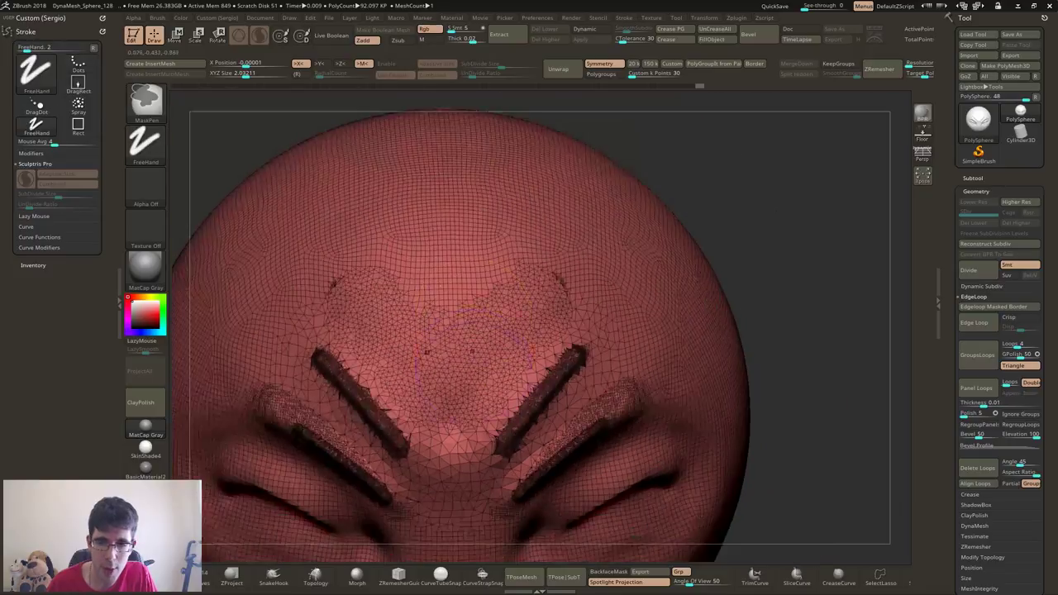
{"action": "key", "text": "f"}
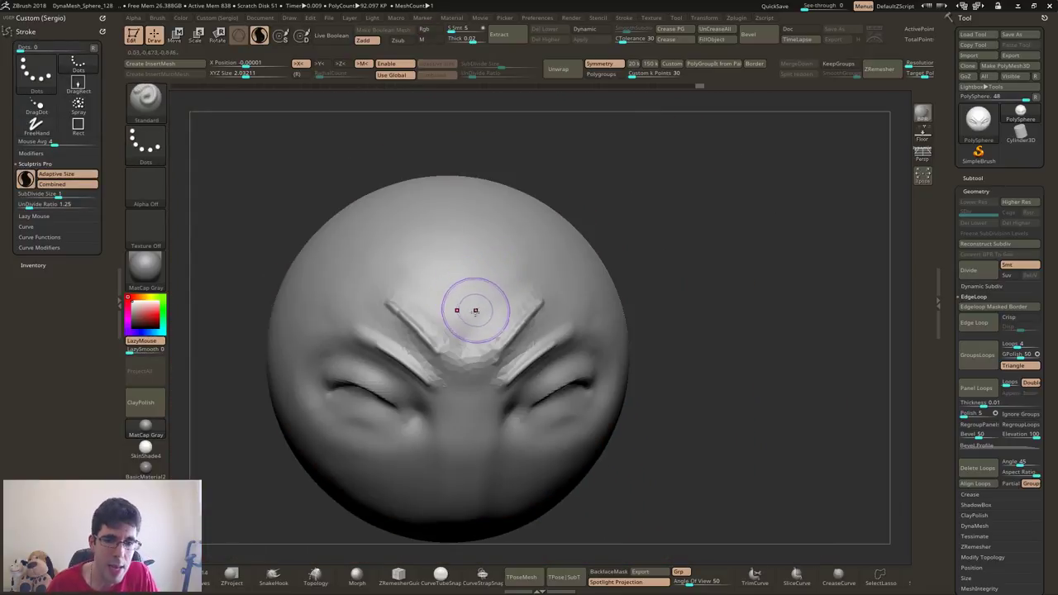
{"action": "left_click_drag", "start_coordinate": [491, 364], "coordinate": [512, 303]}
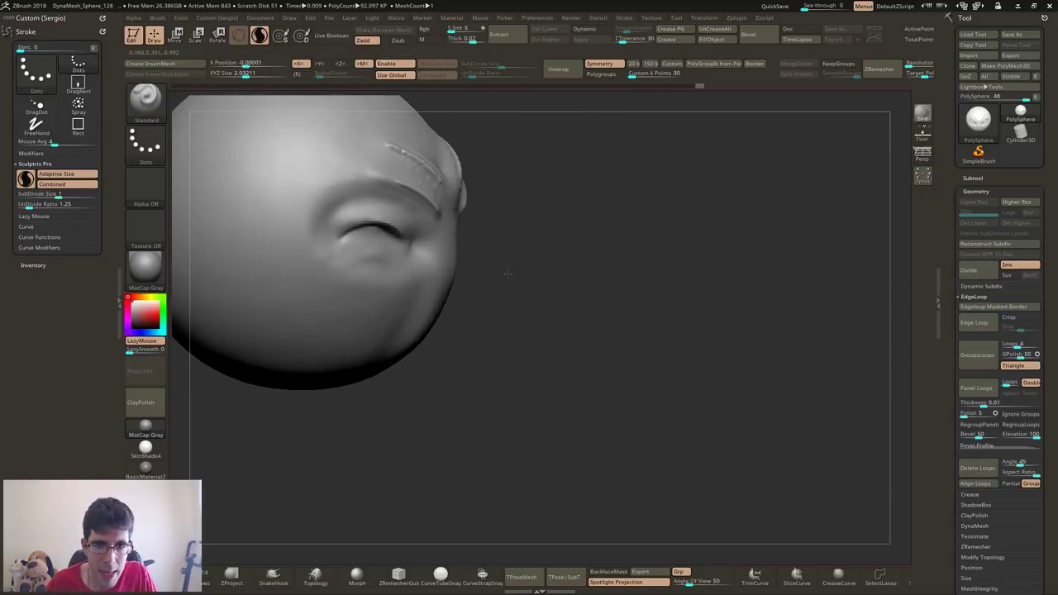
- Try pulling a nose out with the Move brush (B, M, V), then undo it
{"action": "mouse_move", "coordinate": [526, 266]}
{"action": "left_mouse_down"}
{"action": "mouse_move", "coordinate": [479, 257]}
{"action": "mouse_move", "coordinate": [703, 248]}
{"action": "left_mouse_up"}
{"action": "key", "text": "b"}
{"action": "key", "text": "m"}
{"action": "key", "text": "v"}
{"action": "key", "text": "s"}
{"action": "key", "text": "ctrl+z"}
- Select SnakeHook (B, S, H) and pull a long tube out of the head's side
{"action": "left_click_drag", "start_coordinate": [568, 237], "coordinate": [535, 290]}
{"action": "key", "text": "b"}
{"action": "key", "text": "s"}
{"action": "key", "text": "h"}
{"action": "key", "text": "s"}
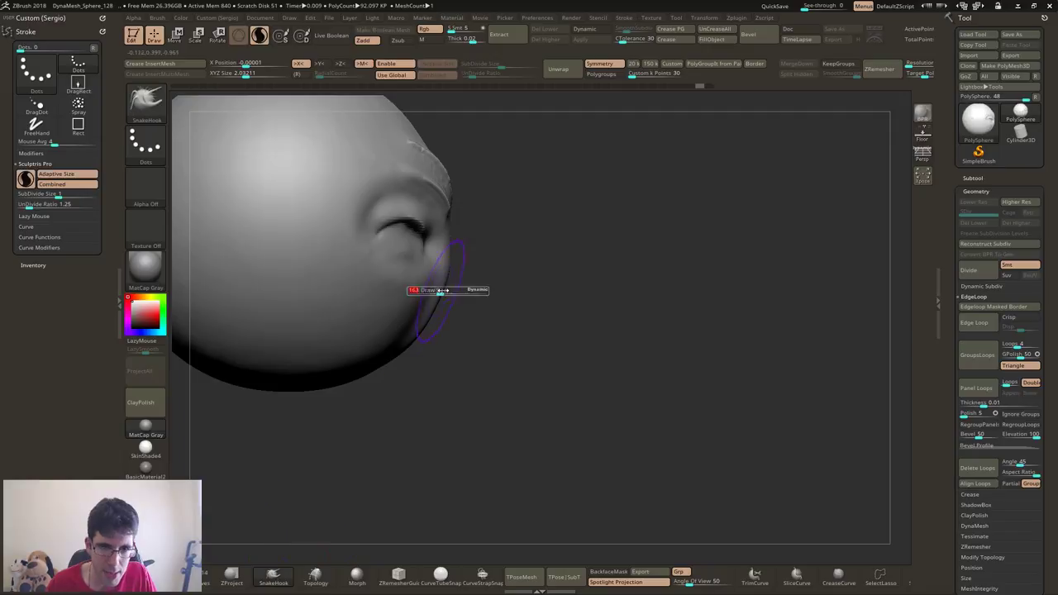
{"action": "left_click_drag", "start_coordinate": [447, 234], "coordinate": [899, 251]}
{"action": "key", "text": "f"}
{"action": "mouse_move", "coordinate": [709, 224]}
{"action": "left_mouse_down", "text": "alt"}
{"action": "mouse_move", "coordinate": [591, 309]}
{"action": "mouse_move", "coordinate": [697, 284]}
{"action": "left_mouse_up", "text": "alt"}
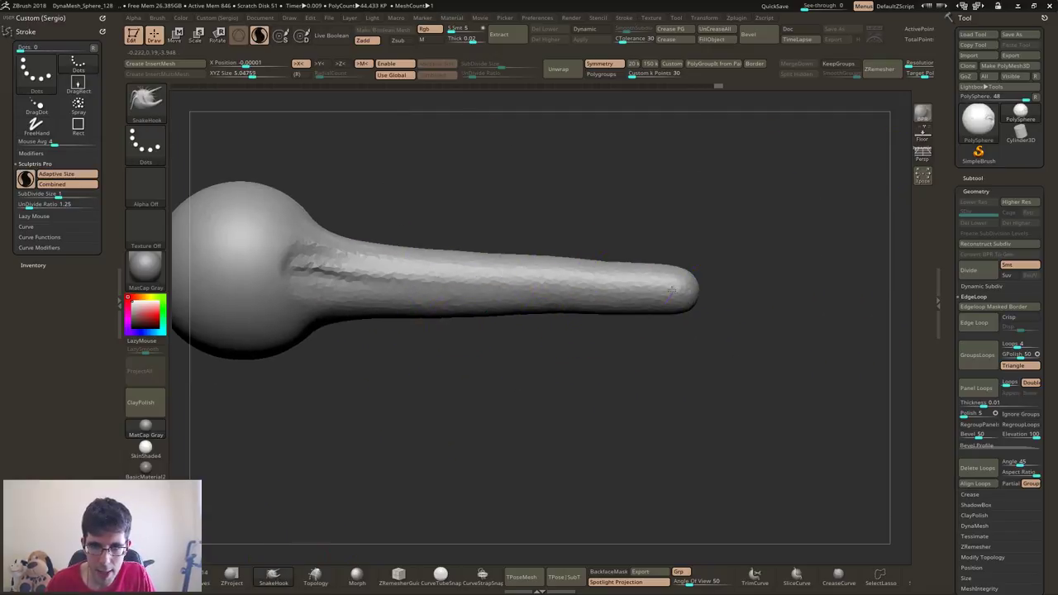
{"action": "key", "text": "shift+f"}
{"action": "key", "text": "shift+f"}
{"action": "mouse_move", "coordinate": [437, 284]}
{"action": "right_mouse_down", "text": "ctrl"}
{"action": "mouse_move", "coordinate": [526, 291]}
{"action": "mouse_move", "coordinate": [531, 326]}
{"action": "right_mouse_up", "text": "ctrl"}
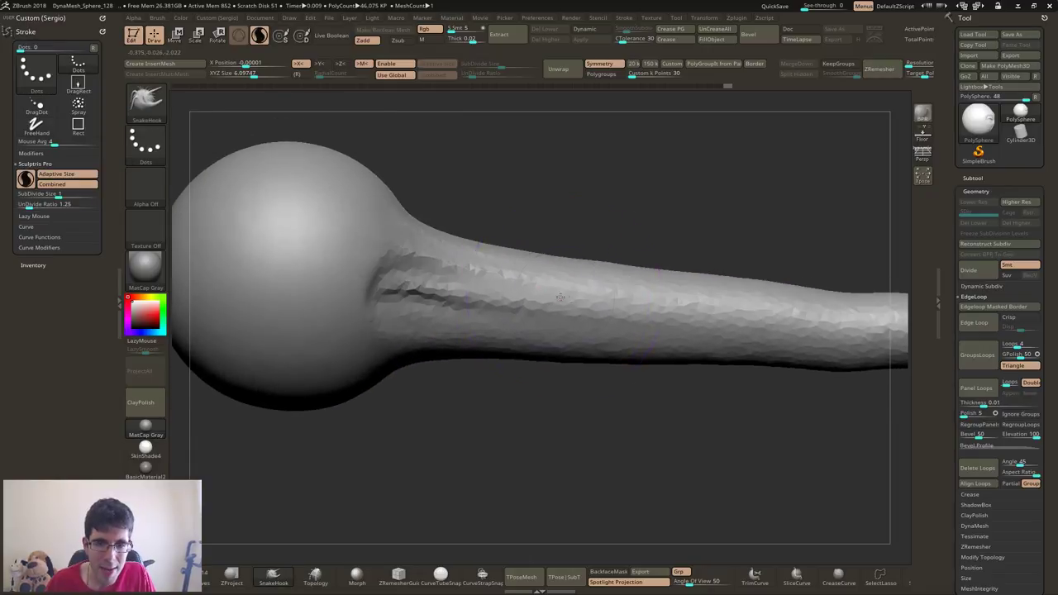
- Shrink the brush and pinch the tube's middle inward until it breaks off separately
{"action": "key", "text": "s"}
{"action": "left_click_drag", "start_coordinate": [531, 326], "coordinate": [500, 326]}
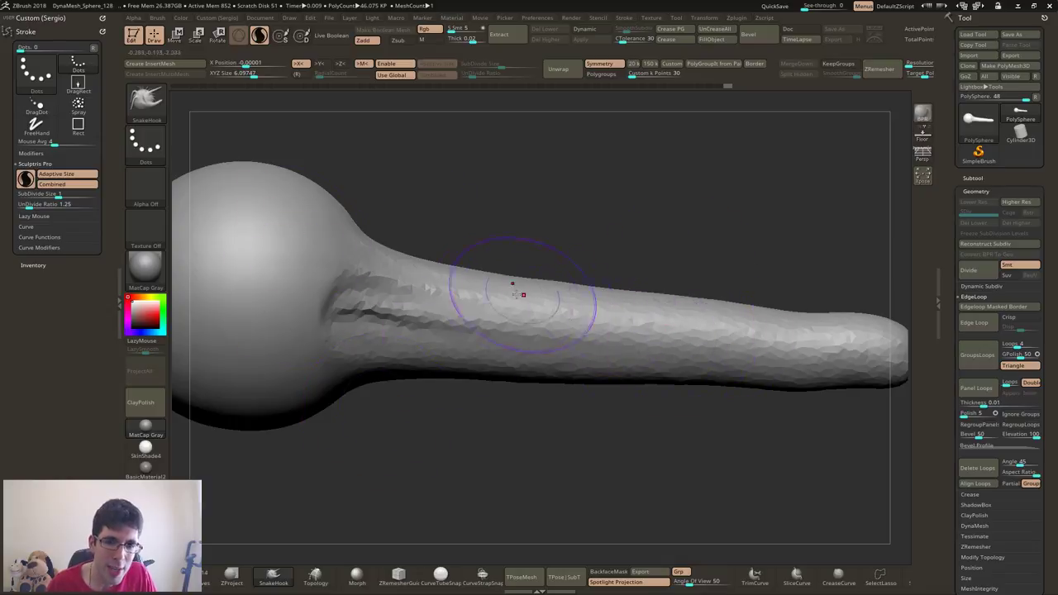
{"action": "key", "text": "shift+f"}
{"action": "mouse_move", "coordinate": [497, 284]}
{"action": "right_mouse_down", "text": "ctrl"}
{"action": "mouse_move", "coordinate": [529, 248]}
{"action": "mouse_move", "coordinate": [546, 278]}
{"action": "right_mouse_up", "text": "ctrl"}
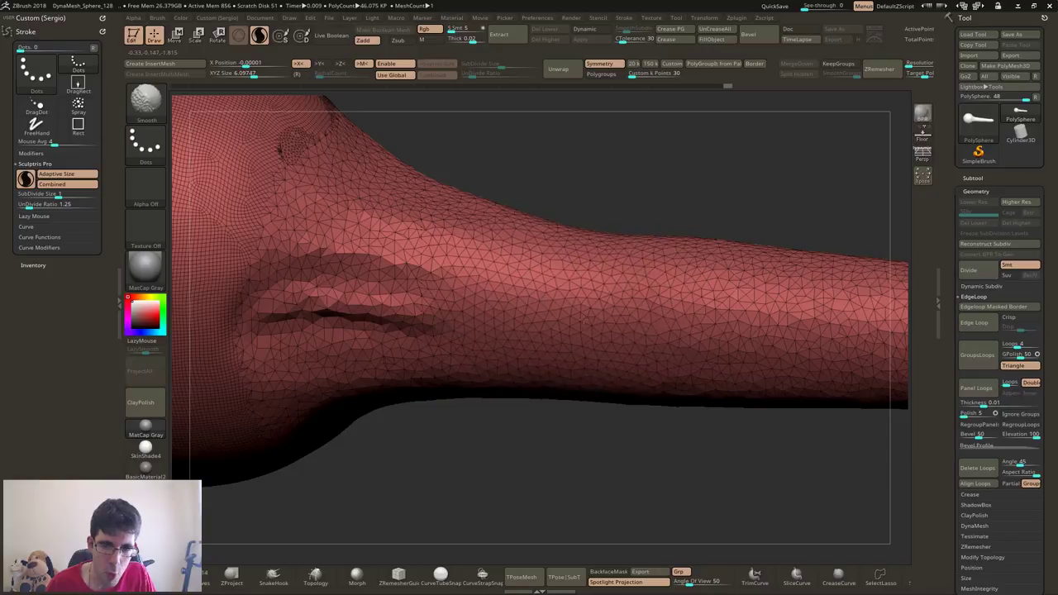
{"action": "mouse_move", "coordinate": [544, 296]}
{"action": "left_mouse_down"}
{"action": "mouse_move", "coordinate": [572, 327]}
{"action": "mouse_move", "coordinate": [599, 316]}
{"action": "mouse_move", "coordinate": [612, 364]}
{"action": "mouse_move", "coordinate": [589, 327]}
{"action": "mouse_move", "coordinate": [548, 337]}
{"action": "left_mouse_up"}
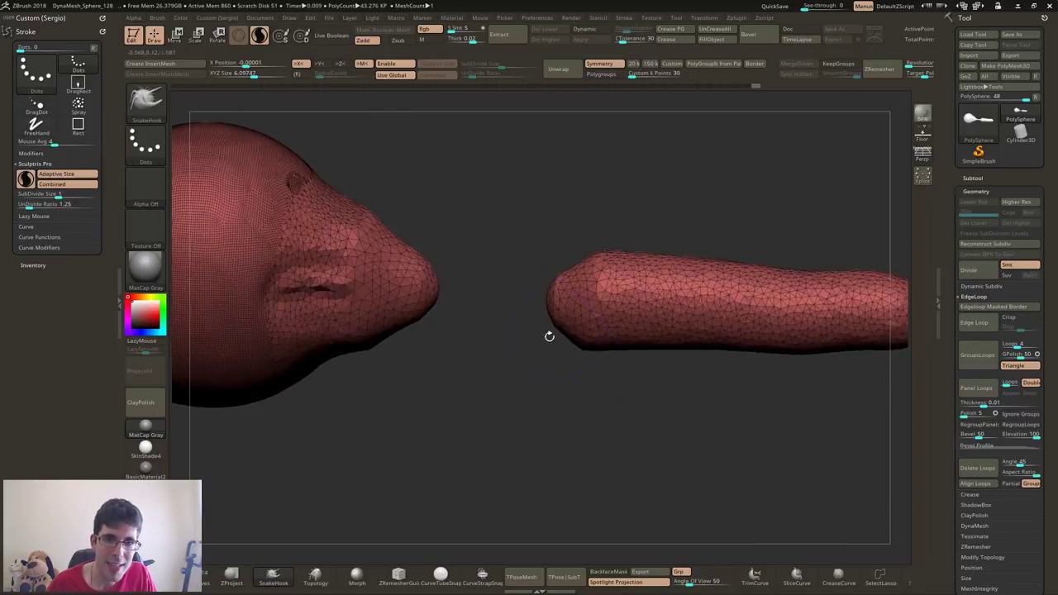
- Smooth the leftover snout back into a round ball and turn Polyframe off
{"action": "mouse_move", "coordinate": [402, 307]}
{"action": "left_mouse_down", "text": "shift"}
{"action": "mouse_move", "coordinate": [381, 249]}
{"action": "mouse_move", "coordinate": [422, 311]}
{"action": "mouse_move", "coordinate": [558, 290]}
{"action": "mouse_move", "coordinate": [586, 363]}
{"action": "mouse_move", "coordinate": [548, 385]}
{"action": "mouse_move", "coordinate": [541, 331]}
{"action": "left_mouse_up", "text": "shift"}
{"action": "key", "text": "shift+f"}
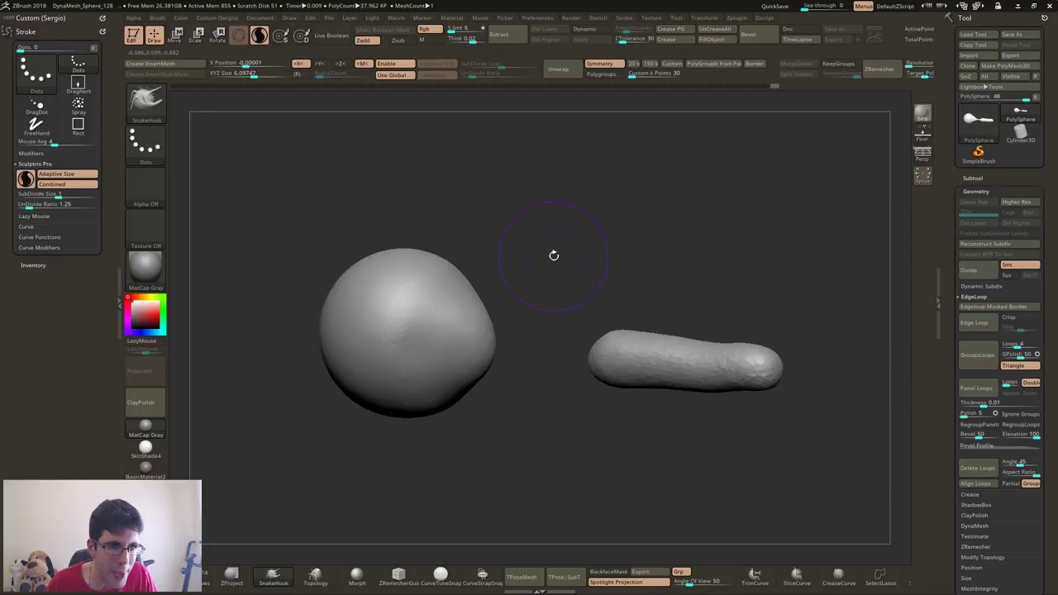